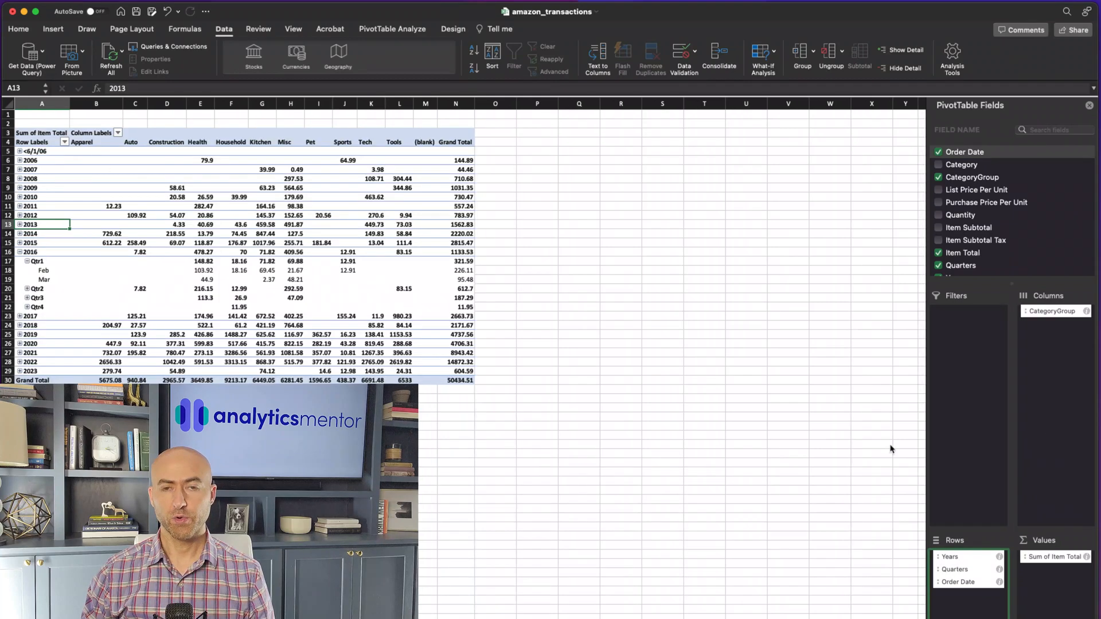
Collapse the 2016 group and insert an enlarged stacked column chart of the yearly totals for Apparel through Tools beside the pivot table.
click(21, 253)
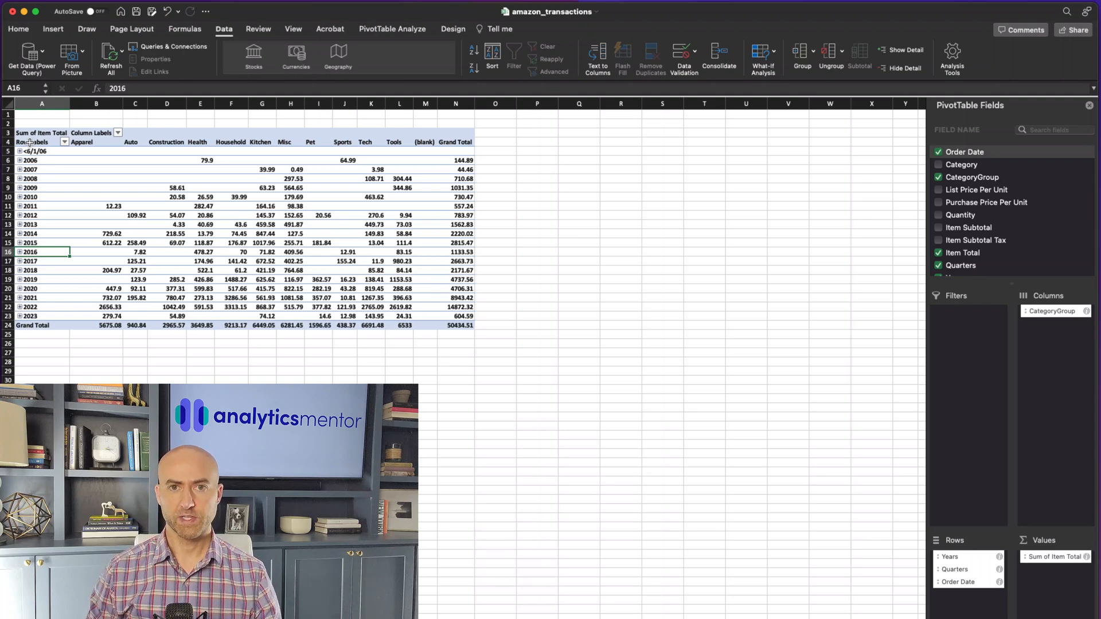
drag(30, 142, 403, 314)
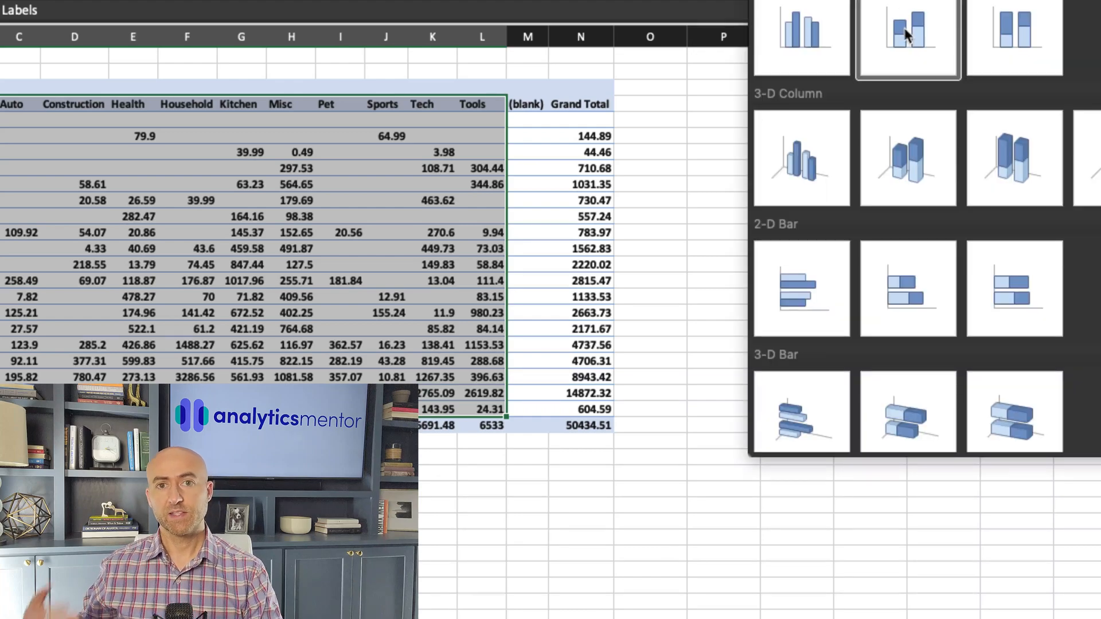
click(904, 29)
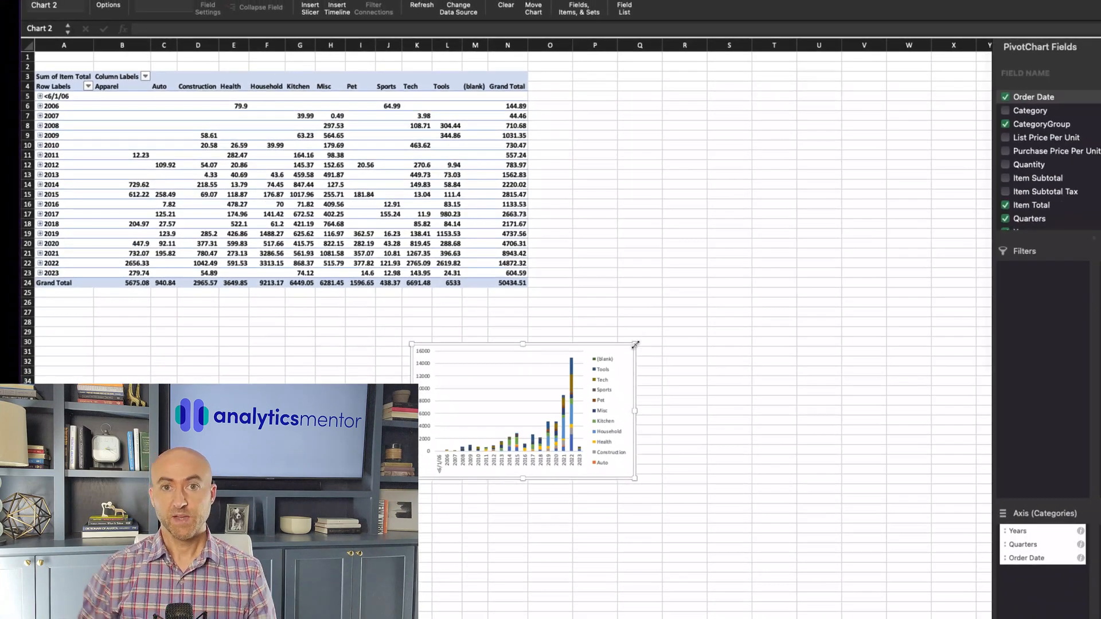
drag(767, 498, 1092, 158)
drag(844, 123, 883, 112)
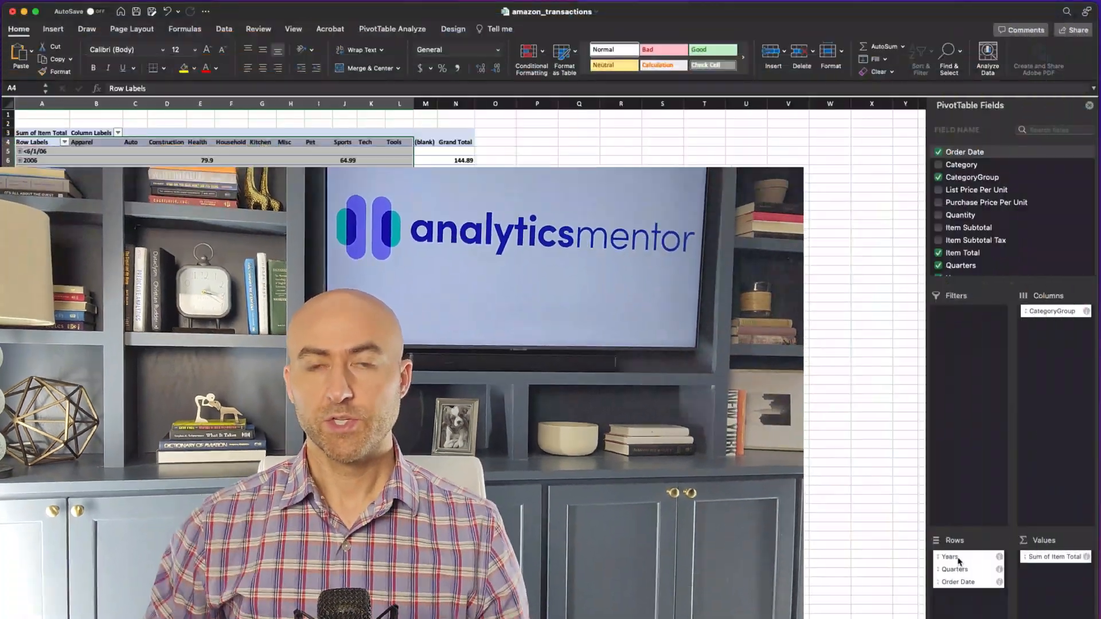
Rebuild the pivot table with CategoryGroup as rows in place of the date fields, and add Quantity as a second summed value.
drag(946, 555, 853, 545)
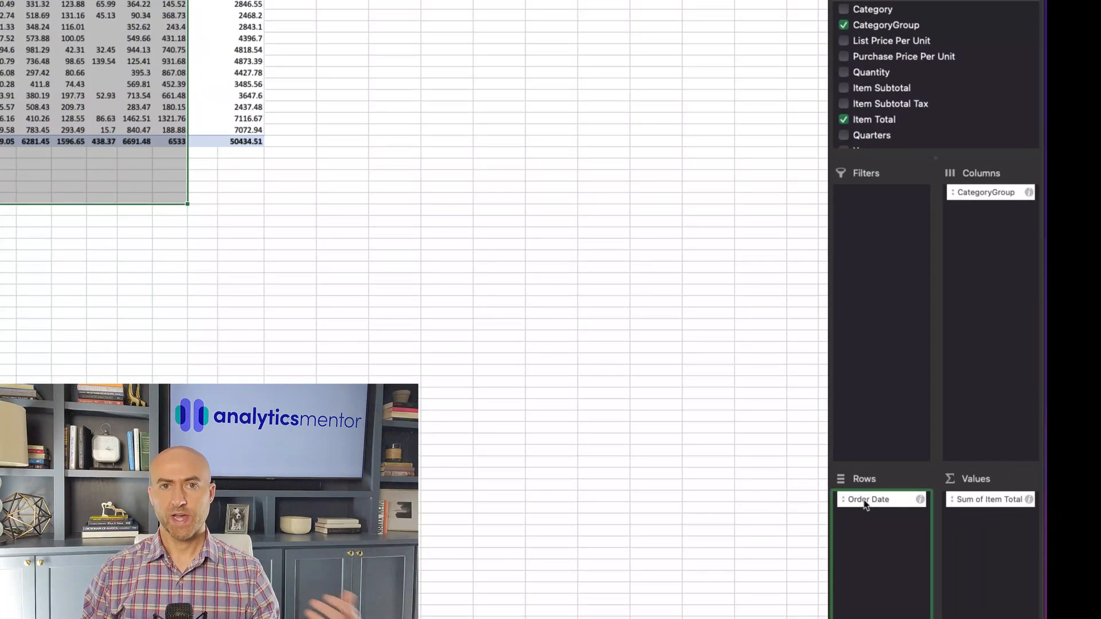
drag(866, 503, 725, 498)
drag(990, 192, 897, 525)
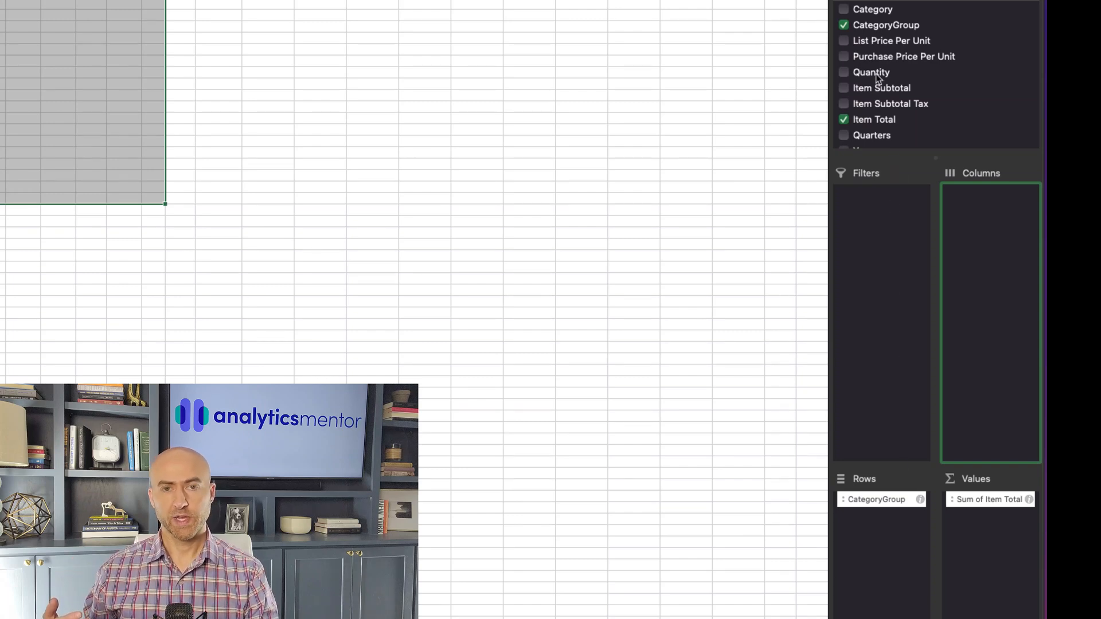
drag(877, 79, 975, 530)
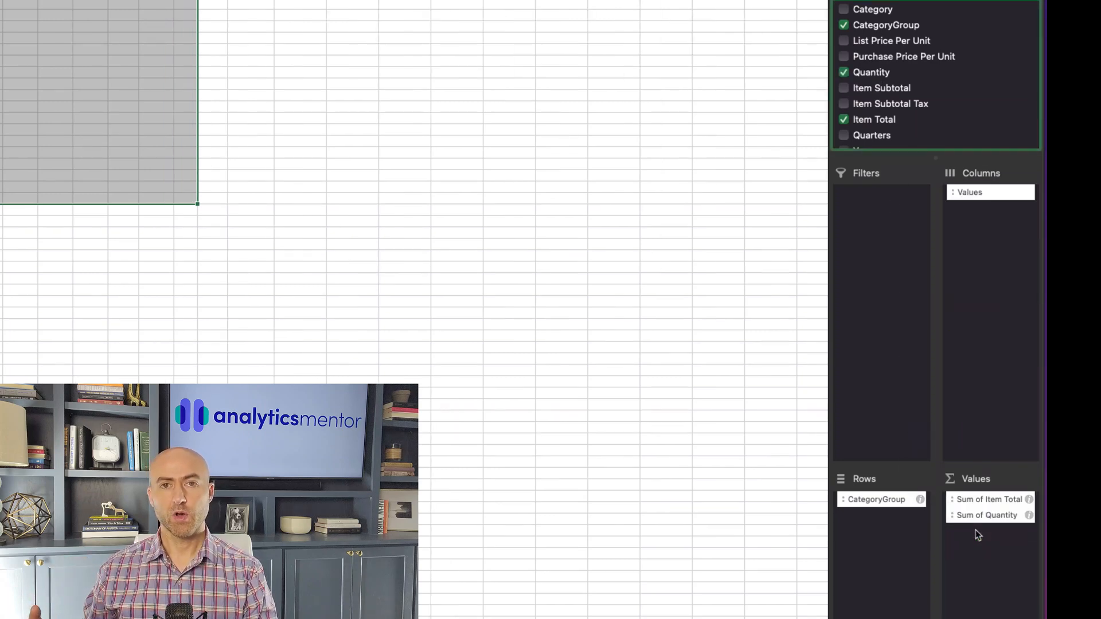
click(659, 481)
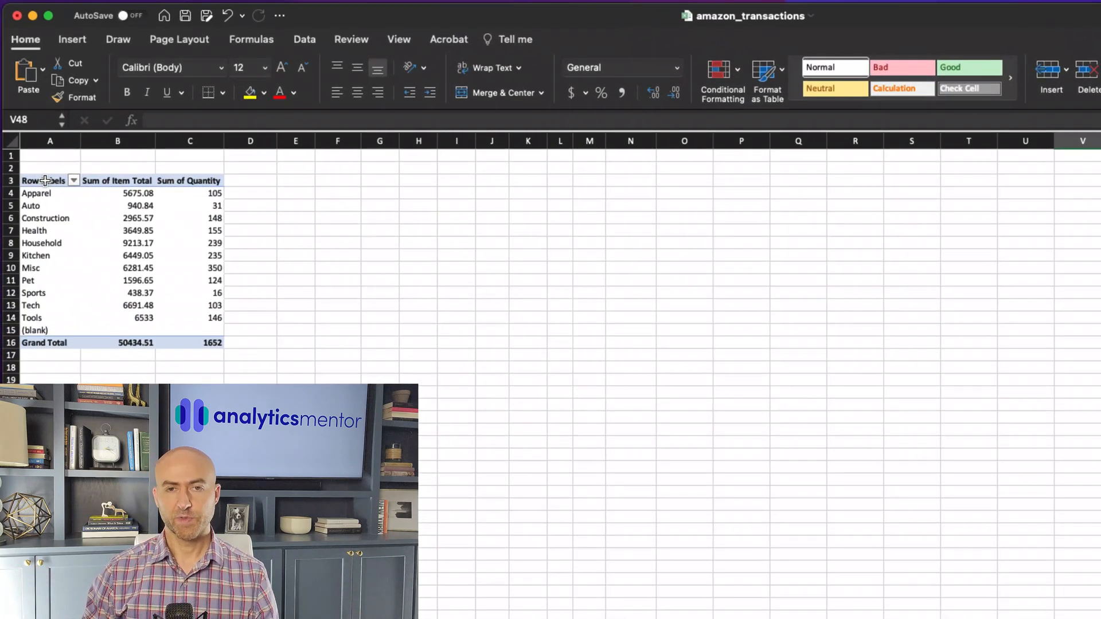
Insert a column-and-line combo chart from A3:C14, leaving out the blank and Grand Total rows, and place it enlarged beside the table.
drag(40, 181, 187, 312)
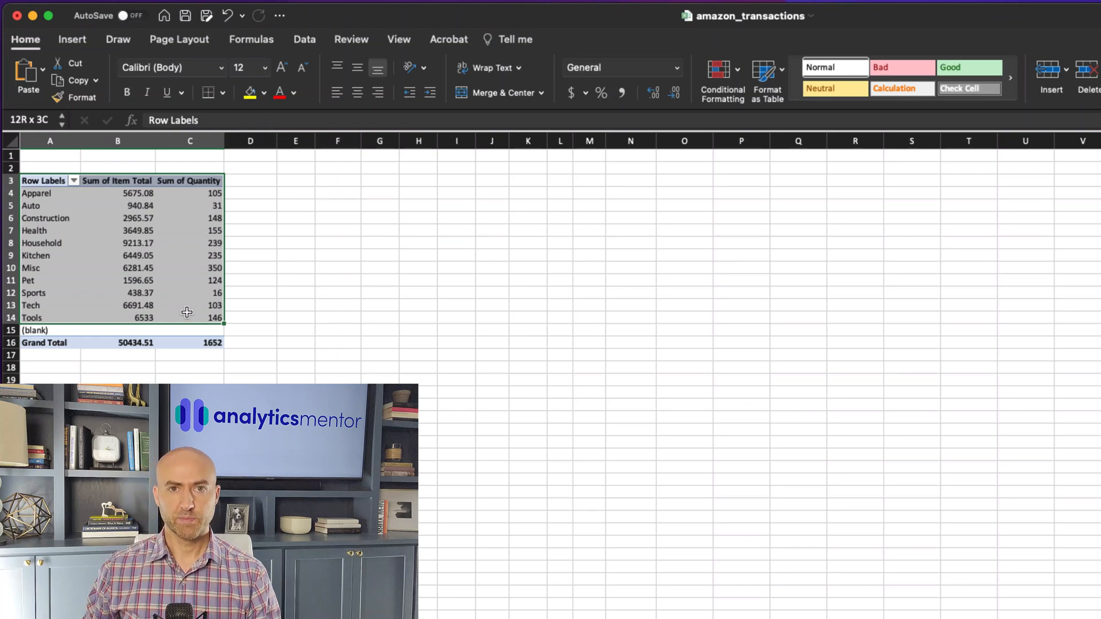
drag(187, 312, 187, 312)
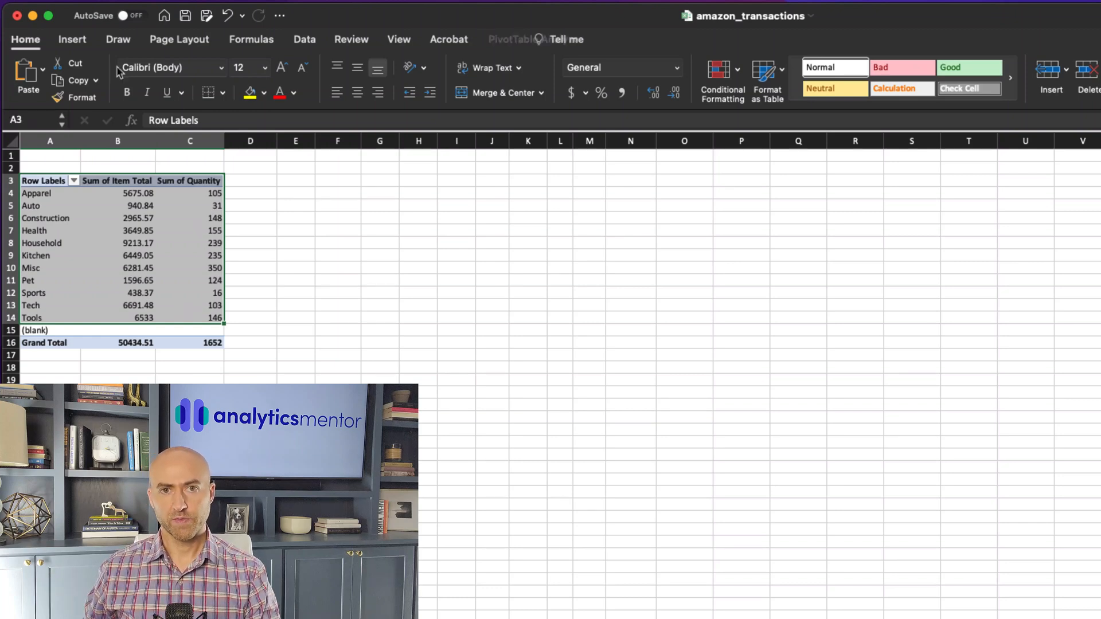
click(66, 40)
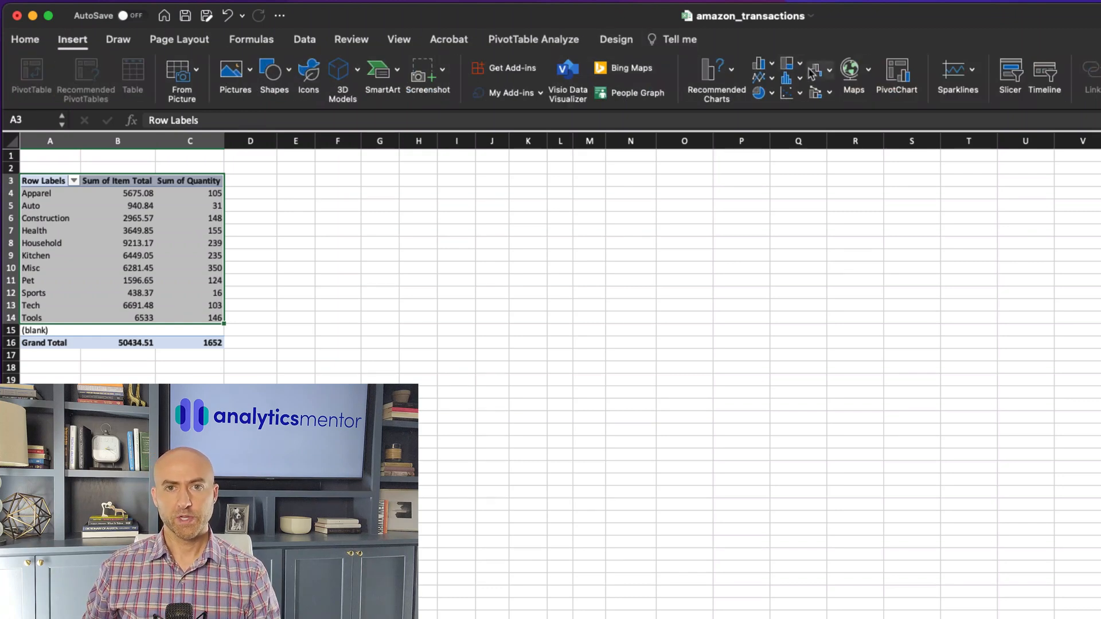
click(828, 92)
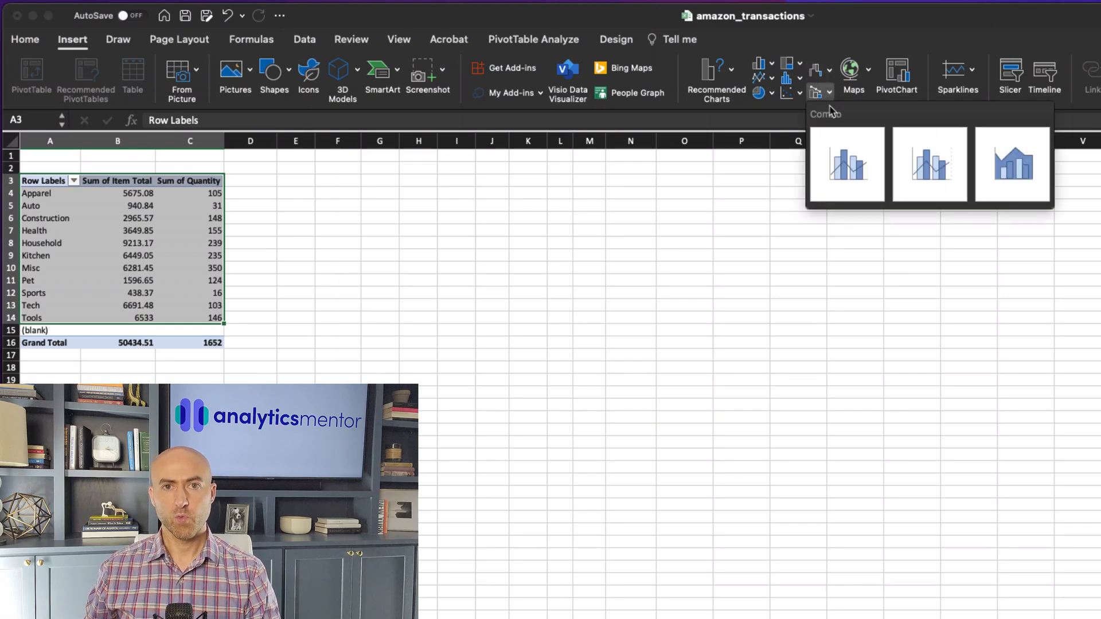
click(839, 164)
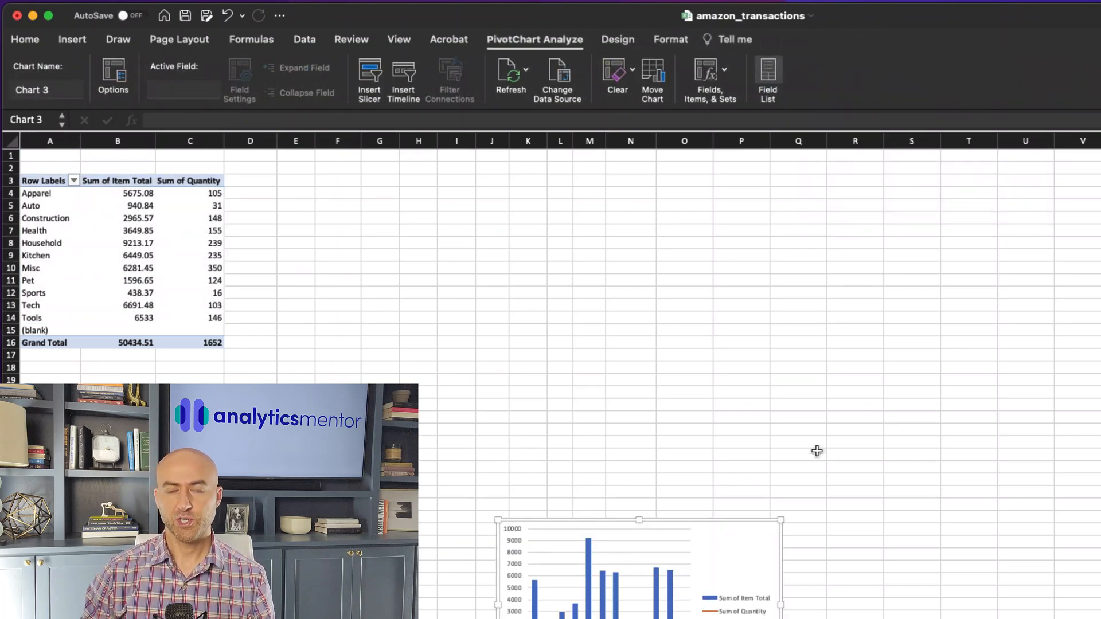
drag(782, 521, 1063, 312)
drag(942, 308, 770, 210)
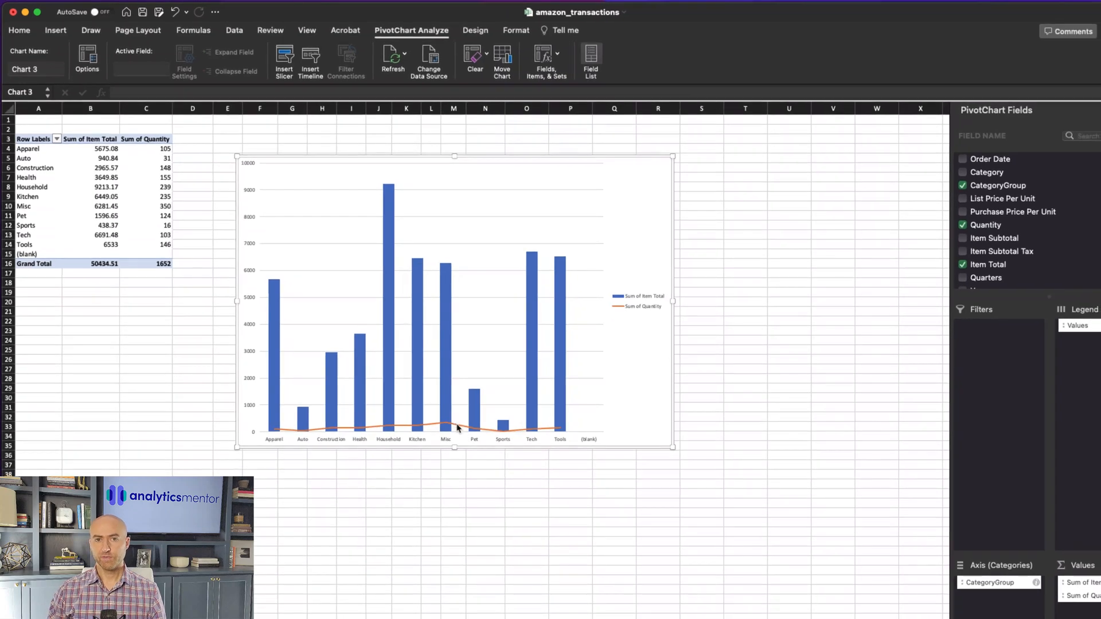
Plot the Sum of Quantity line series on the secondary axis of the combo chart.
right_click(502, 470)
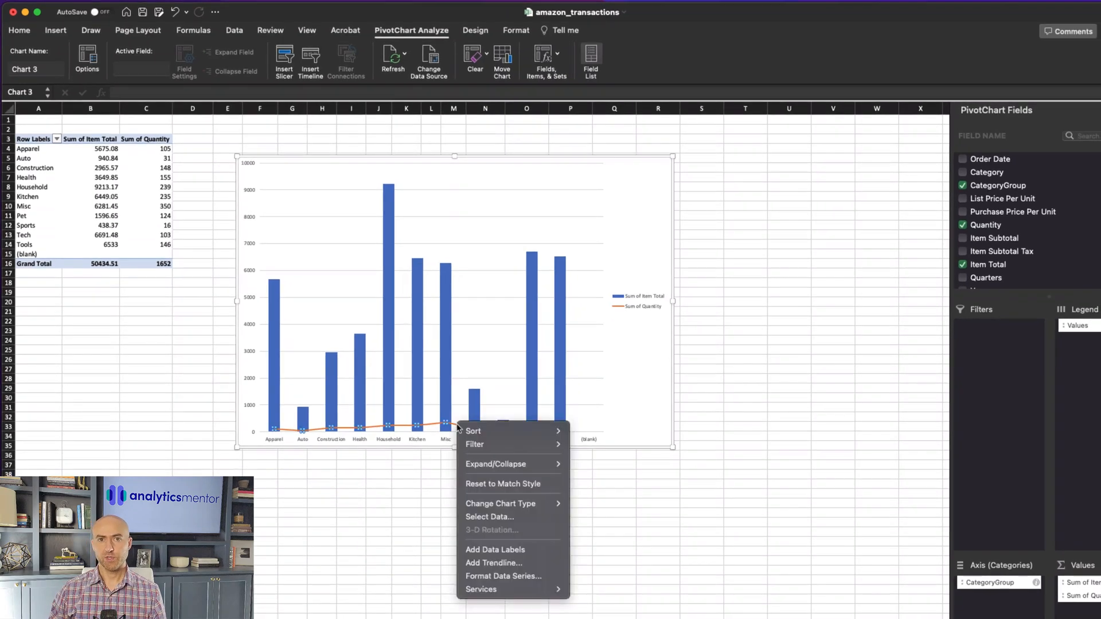
mouse_move(461, 430)
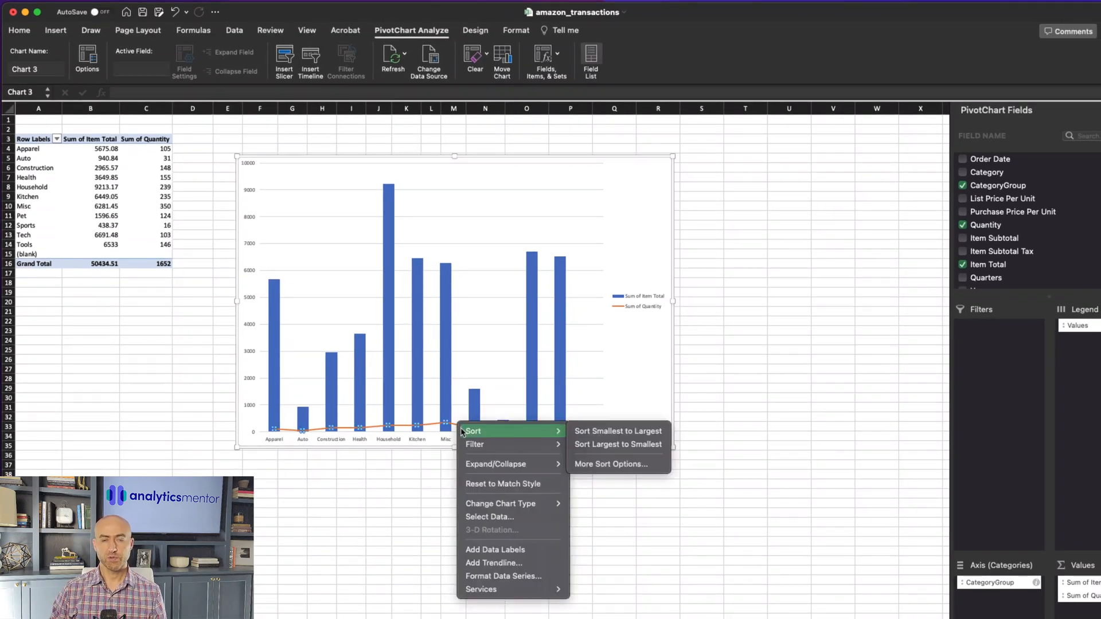
click(513, 576)
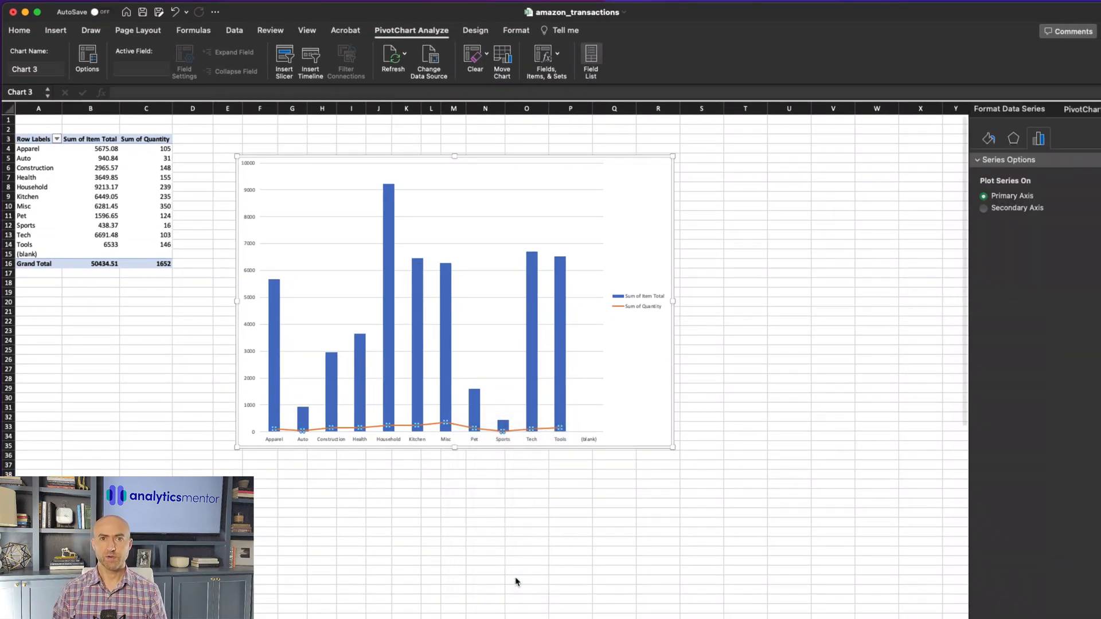
click(983, 209)
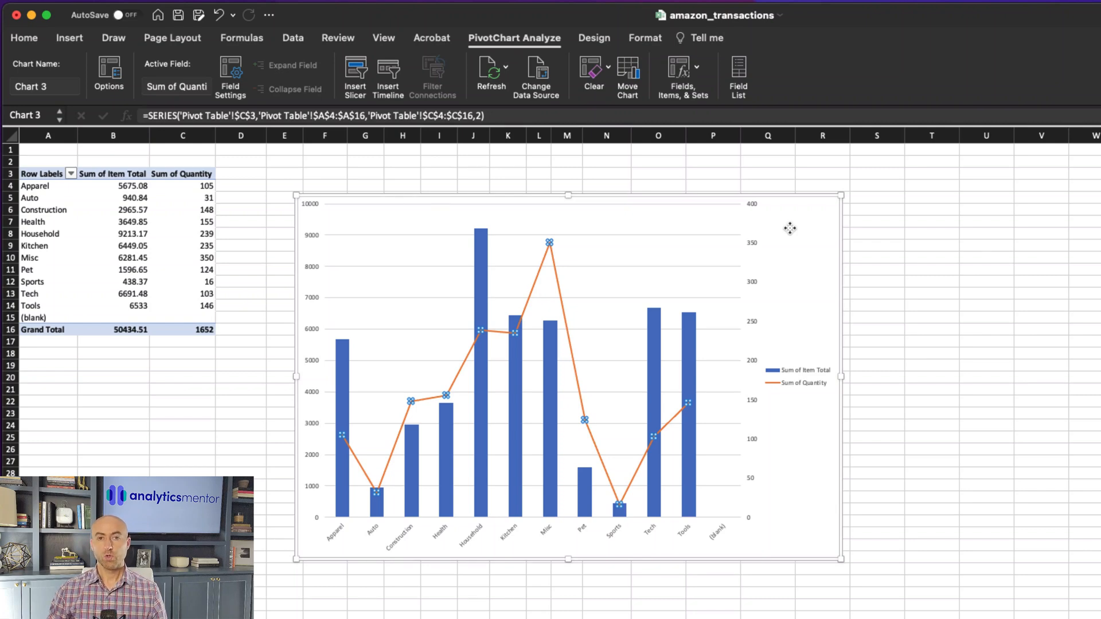
Add secondary vertical, primary vertical and primary horizontal axis titles to the combo chart.
click(790, 229)
click(574, 39)
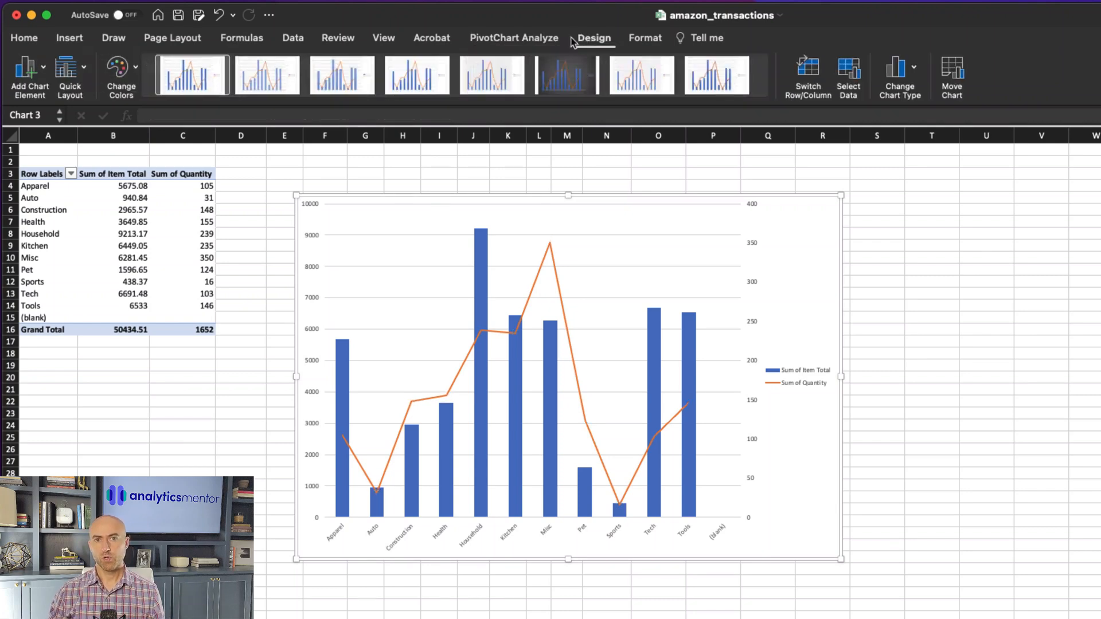
click(44, 69)
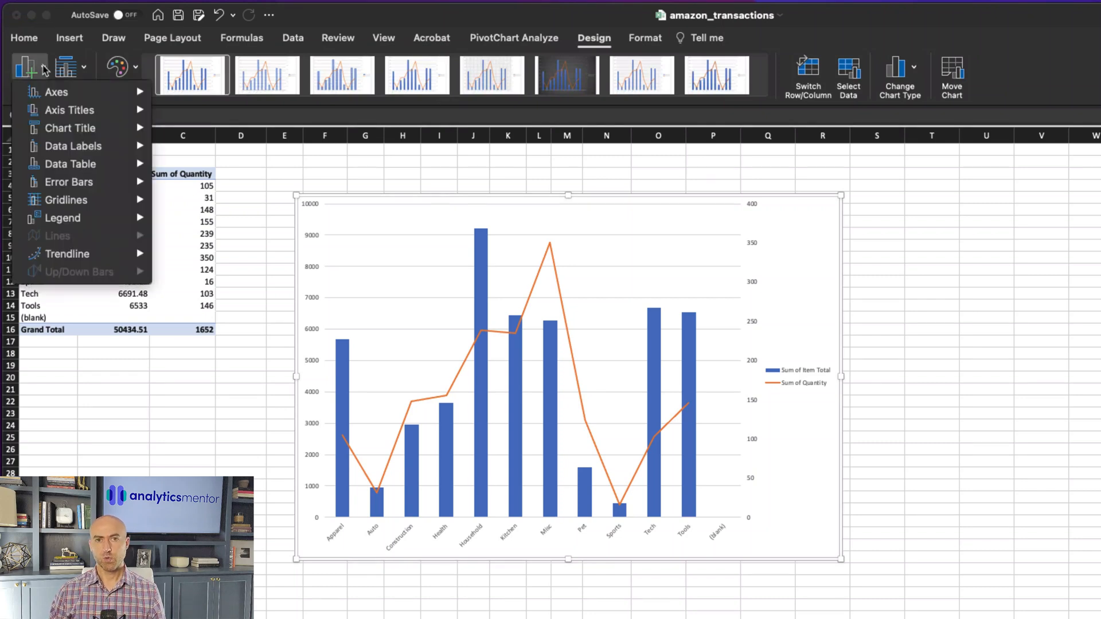
mouse_move(67, 110)
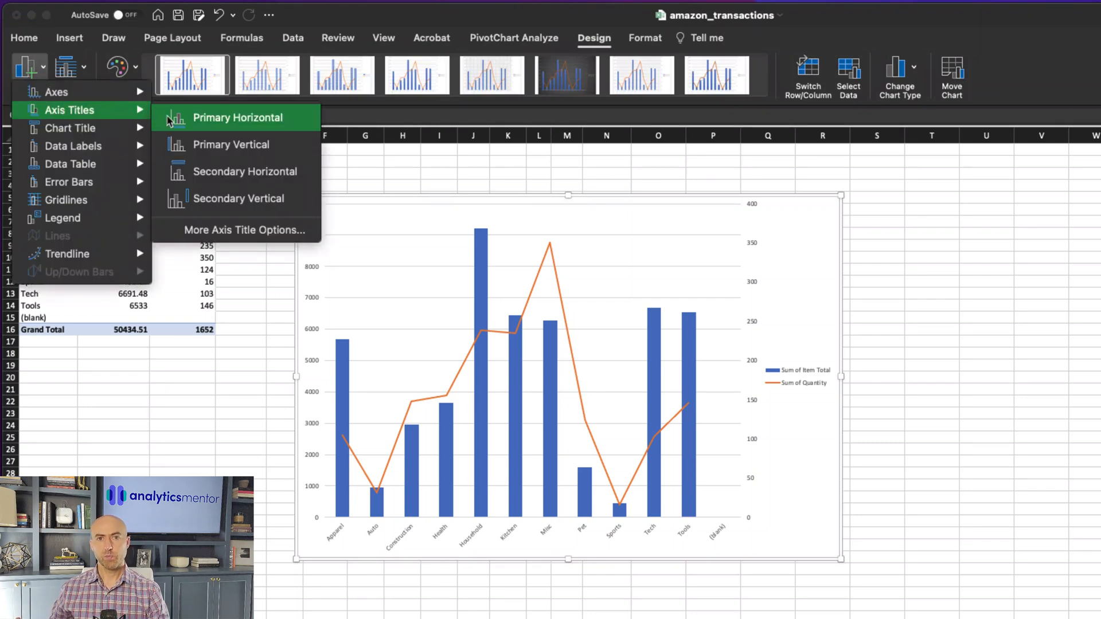
click(229, 198)
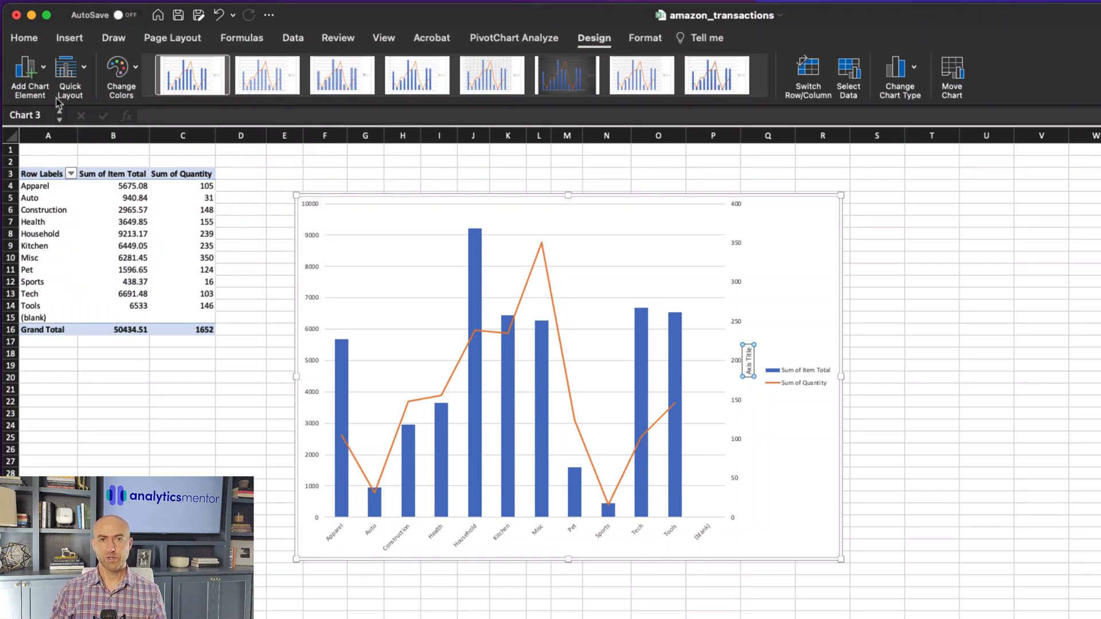
click(26, 67)
mouse_move(94, 111)
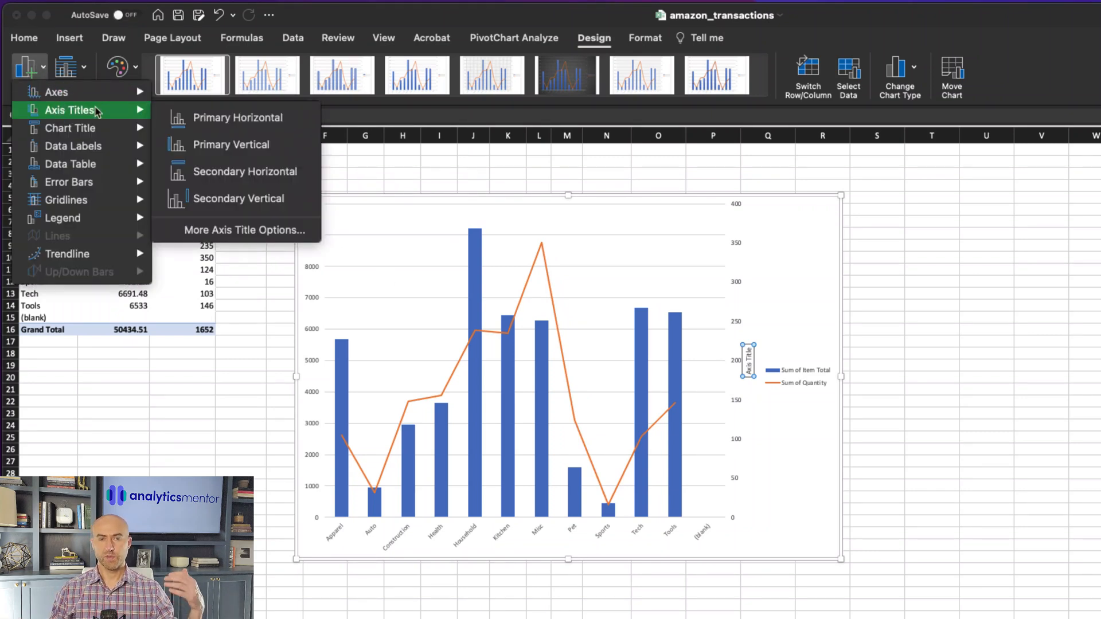
click(229, 144)
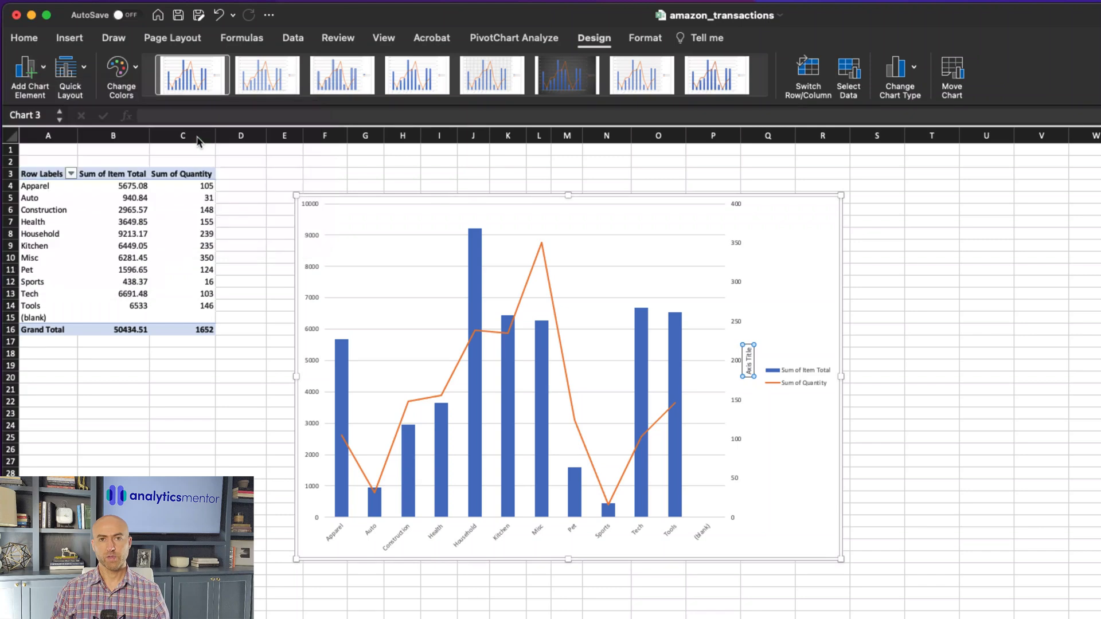
click(42, 70)
mouse_move(75, 114)
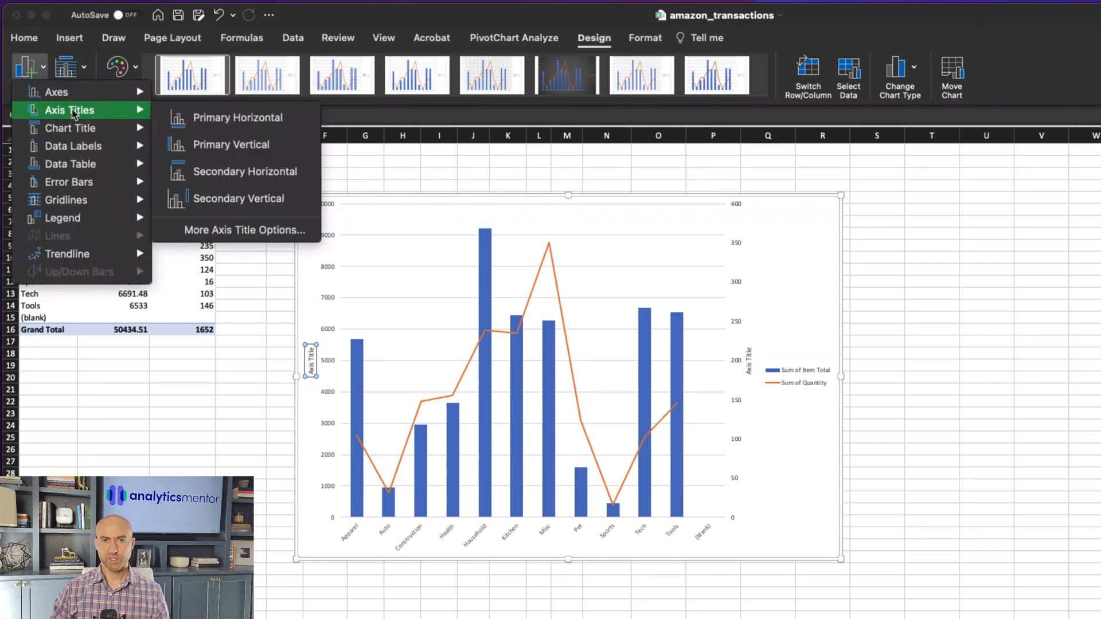
click(198, 117)
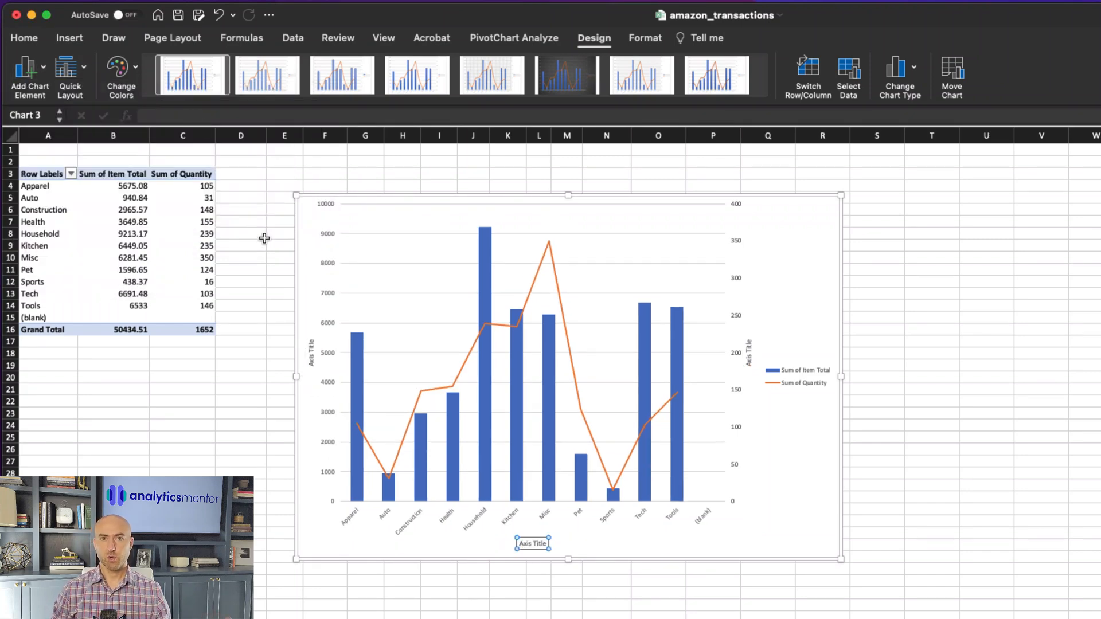
Set the primary vertical axis title to "Total Dollars Spent ($)".
click(310, 353)
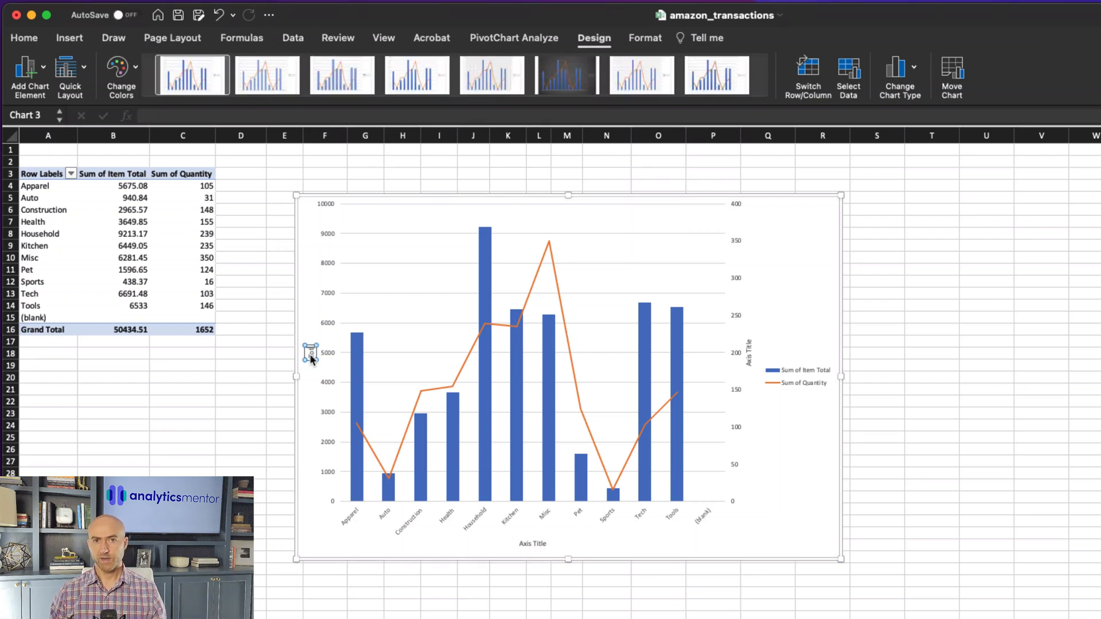
text(Total Dollars)
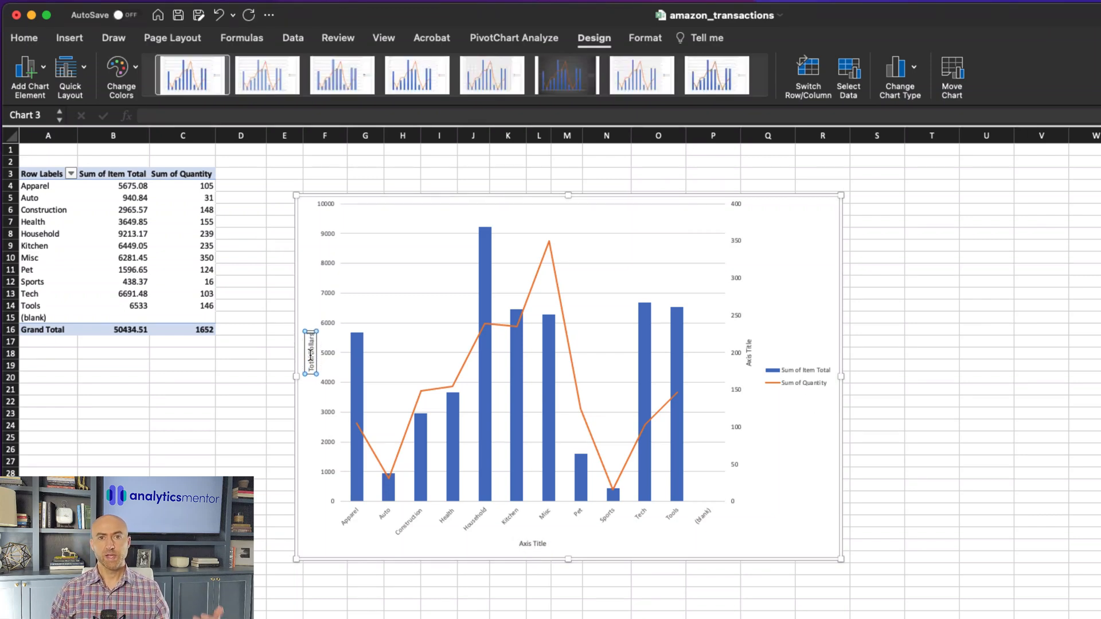
text( $pent)
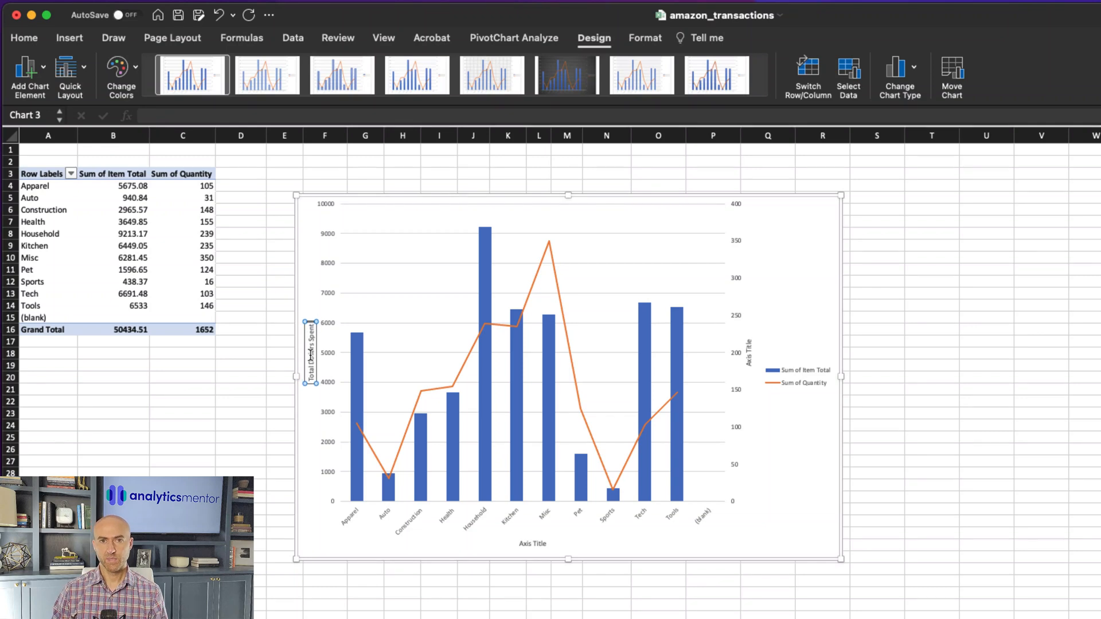
text( ($)
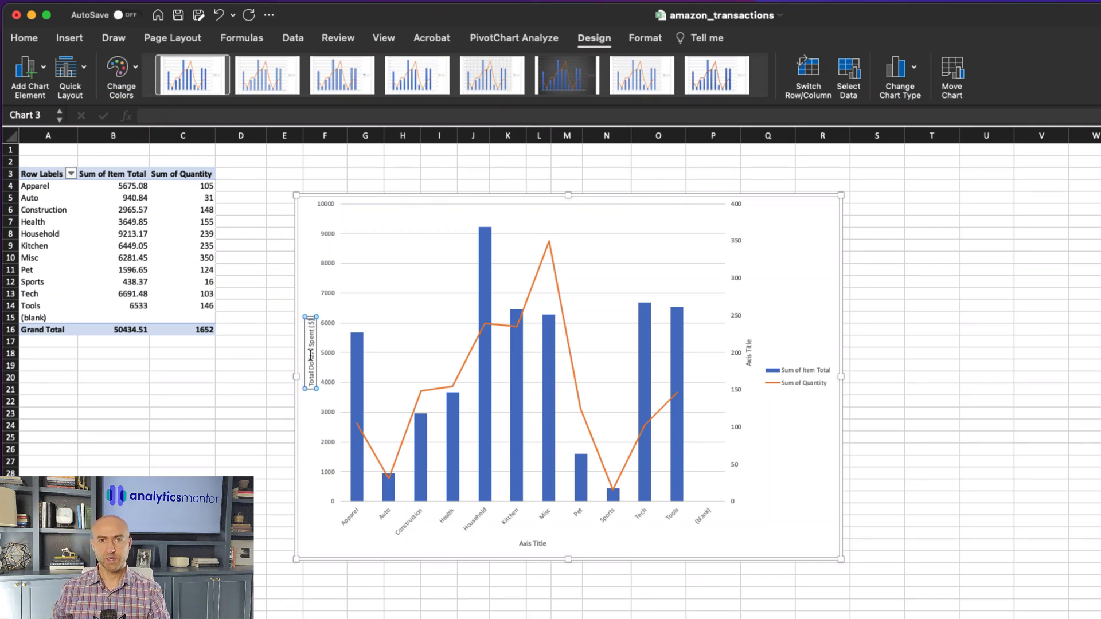
Set the secondary vertical axis title to "Total Units Purchased (#)".
click(749, 355)
text(Total Units)
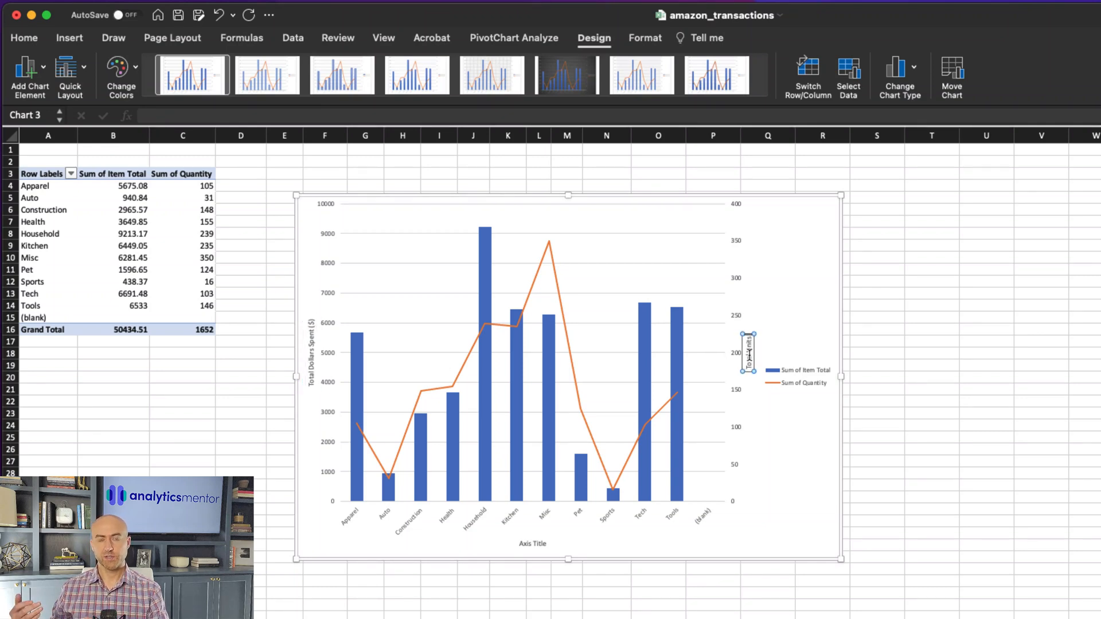
text( Purchased (#))
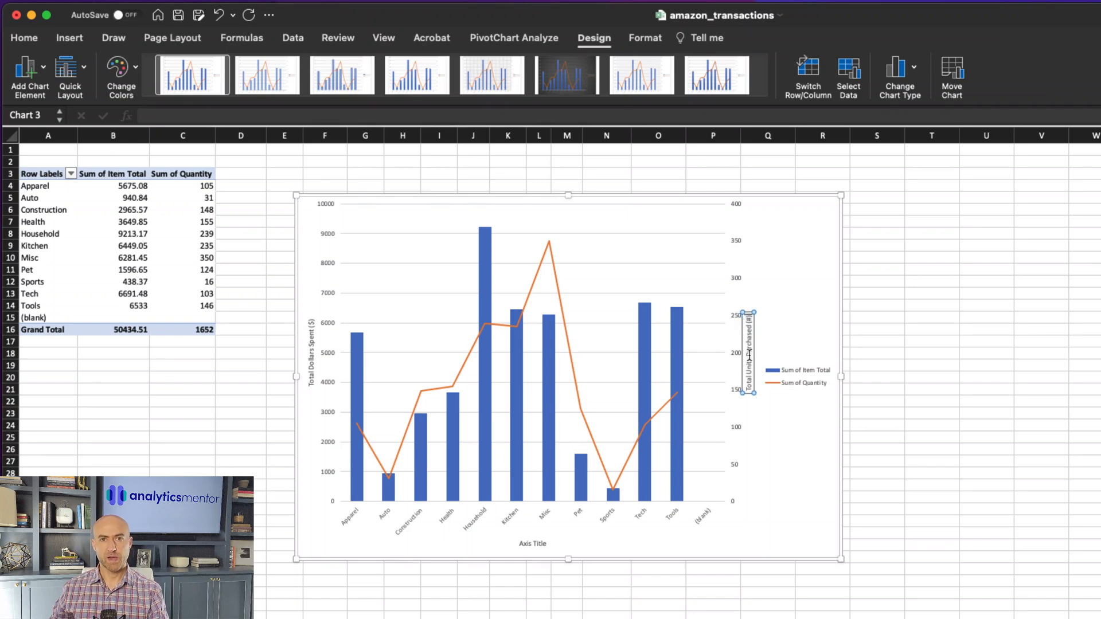
Set the horizontal axis title to "Category Group".
click(534, 542)
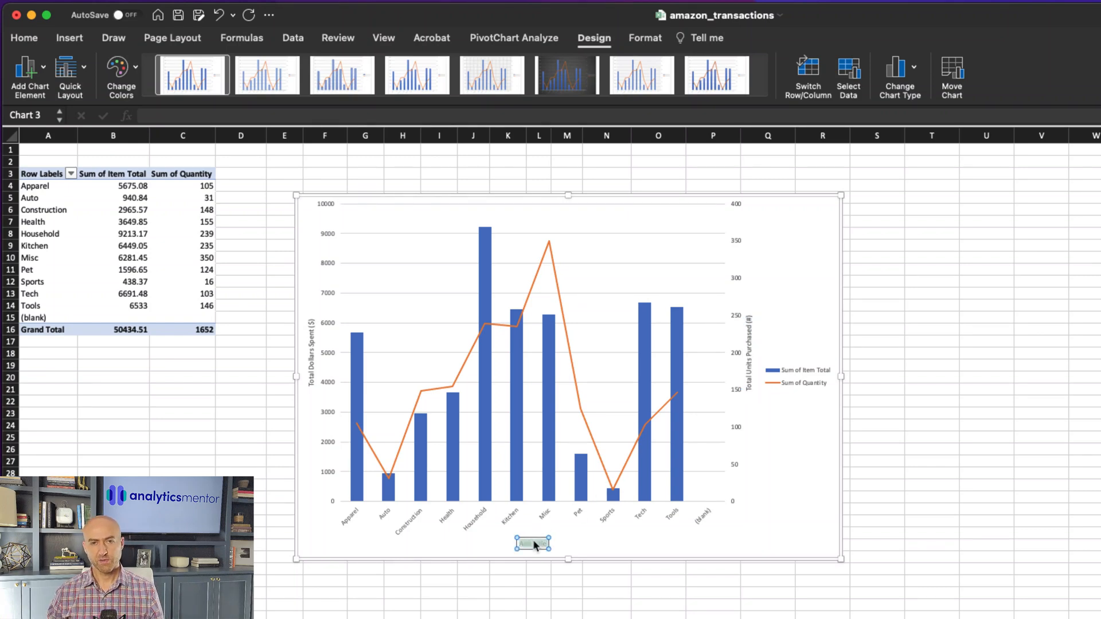
text(Category Gro)
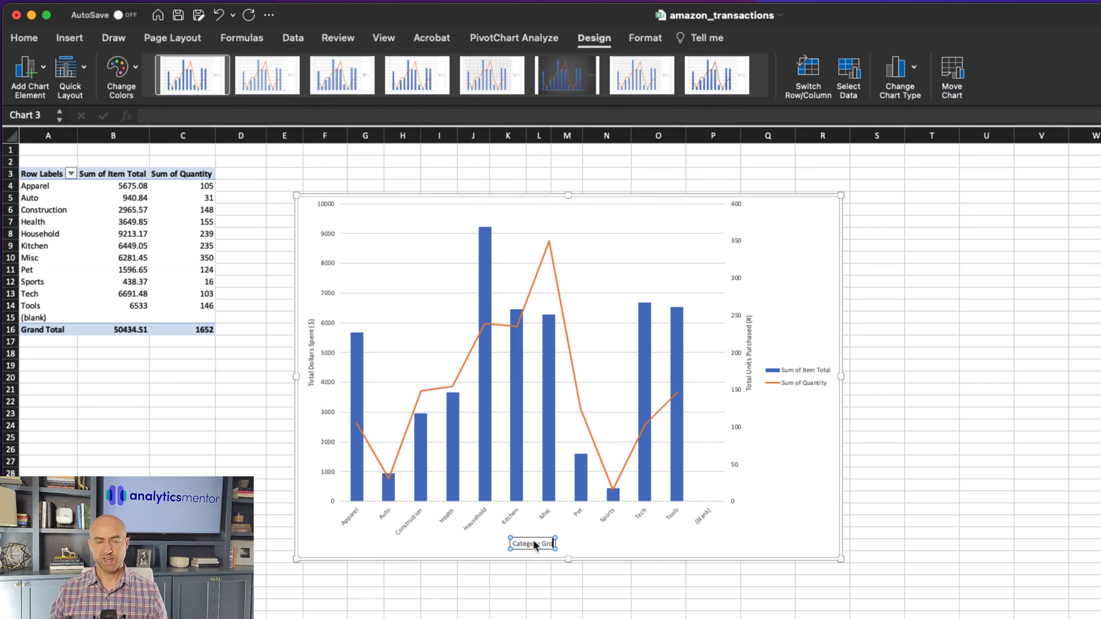
text(up)
click(605, 544)
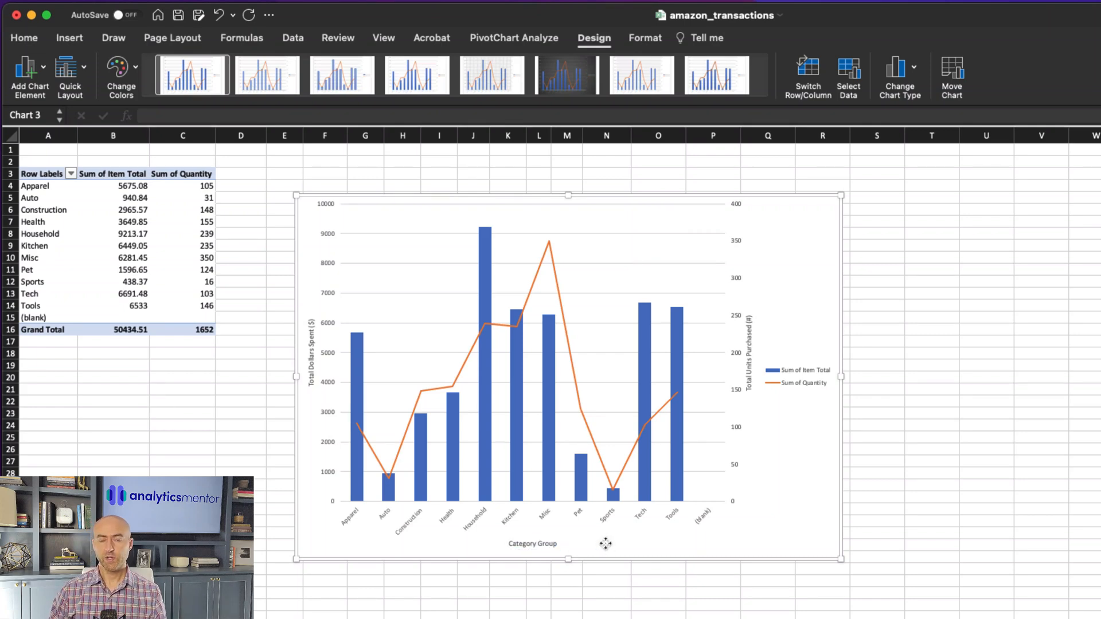
Format the numbers on the chart's primary vertical axis with the Currency category.
click(330, 381)
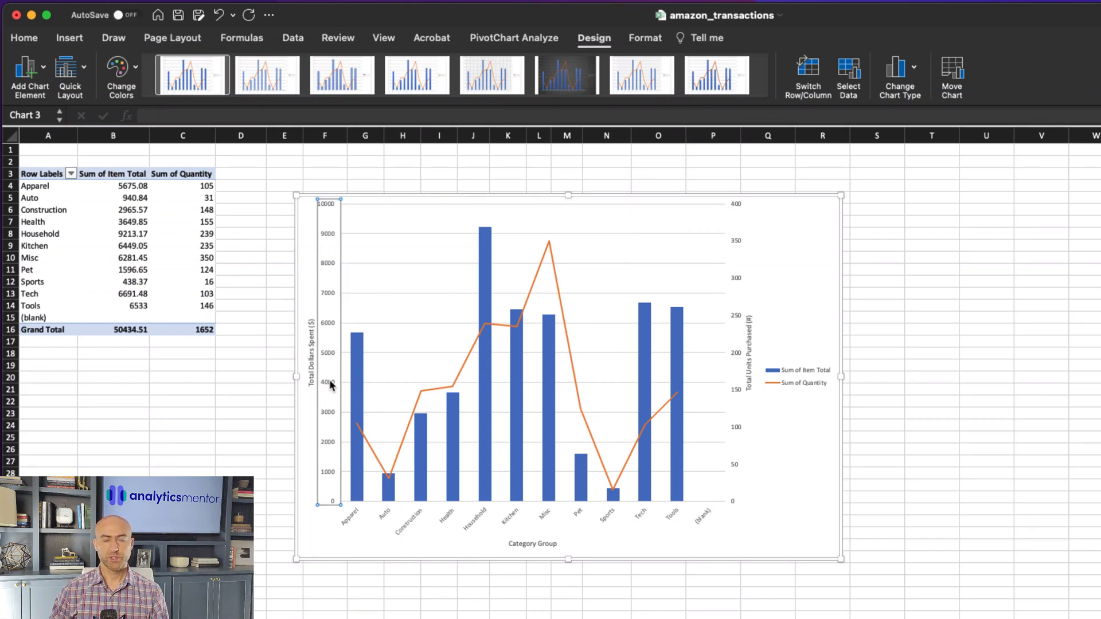
right_click(329, 383)
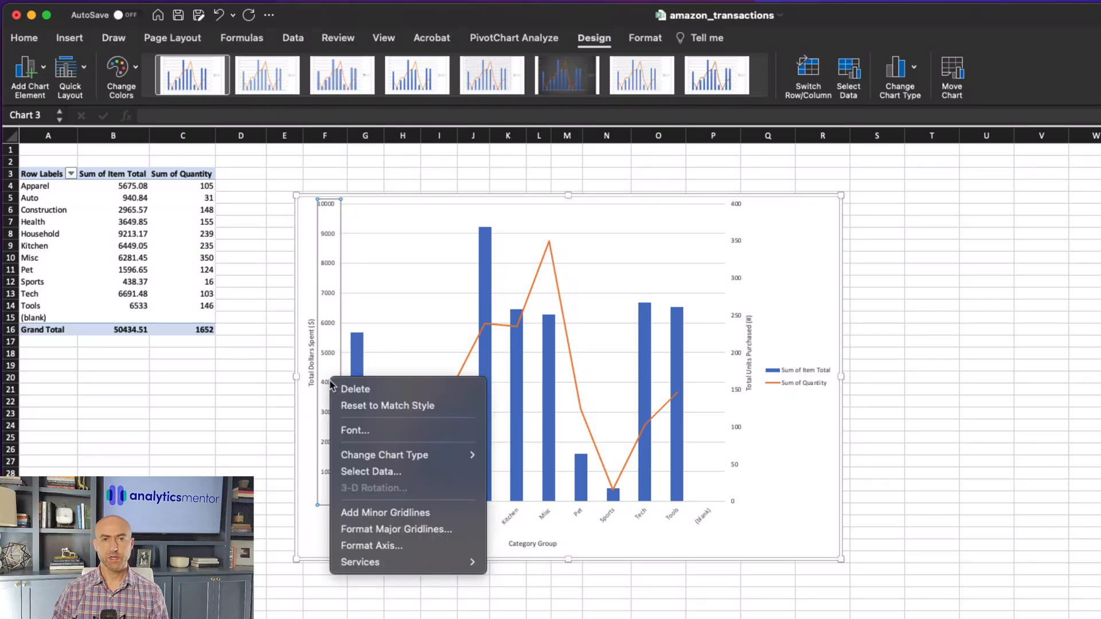
click(371, 544)
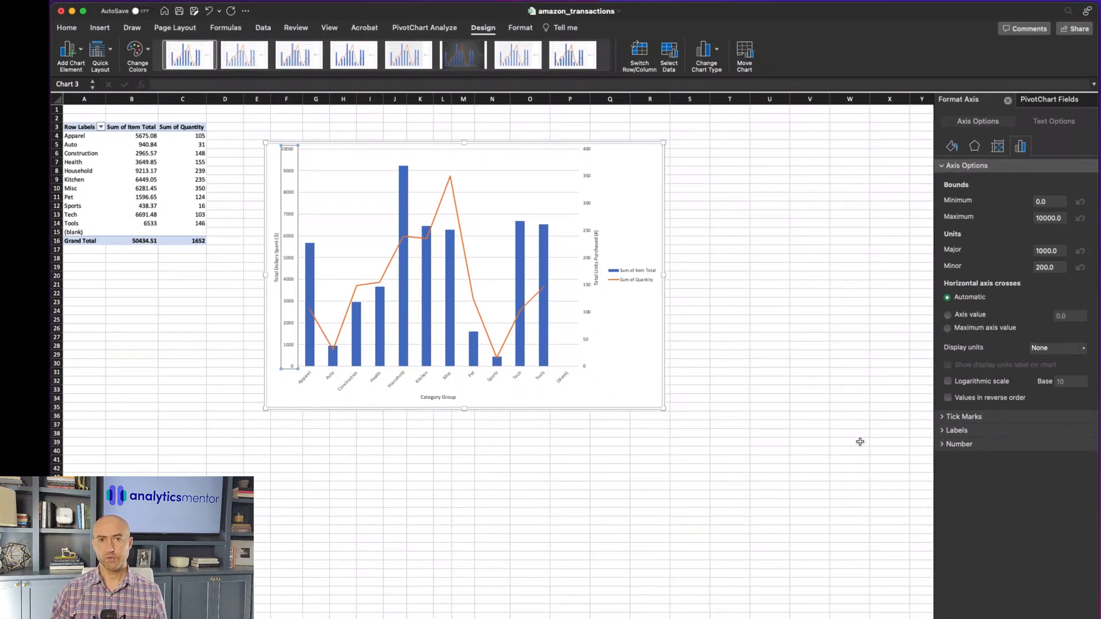
scroll(860, 442, right, 1)
click(942, 446)
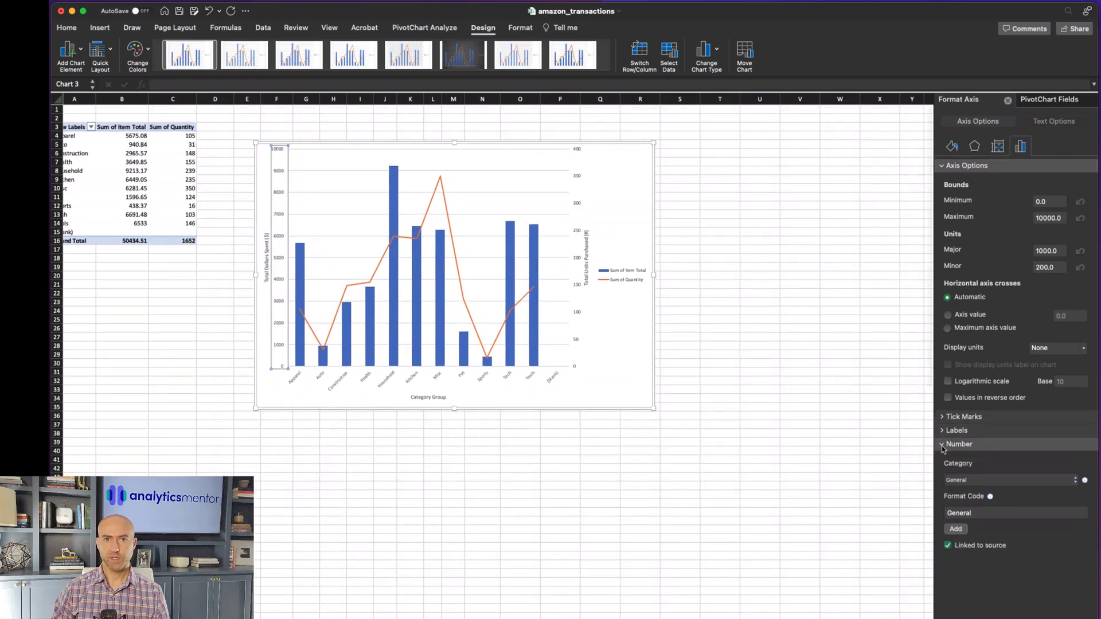
click(990, 483)
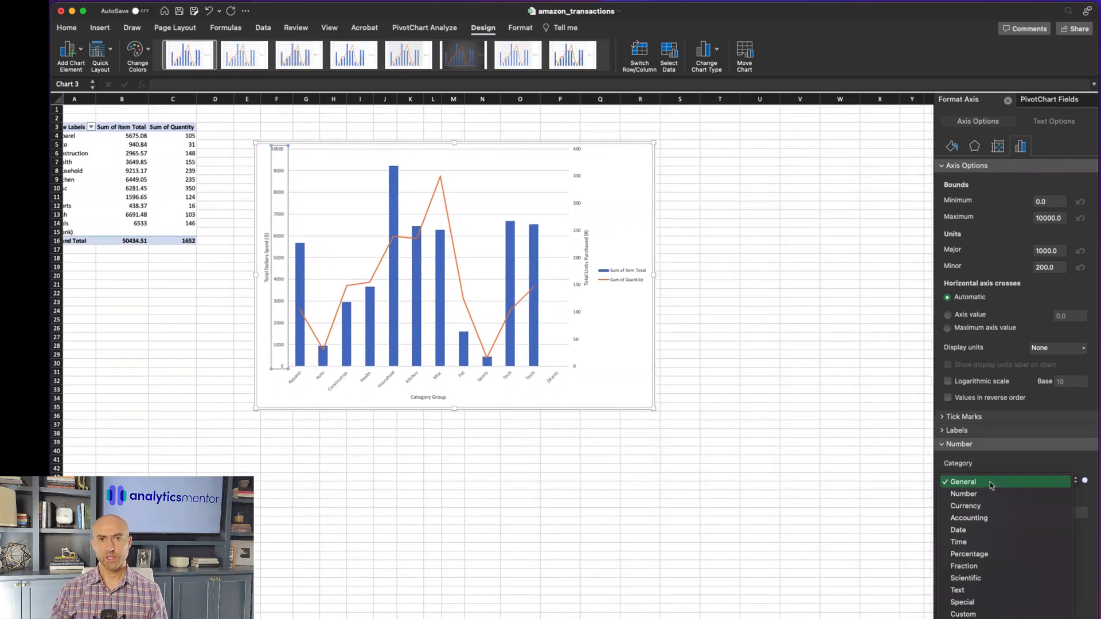
click(988, 505)
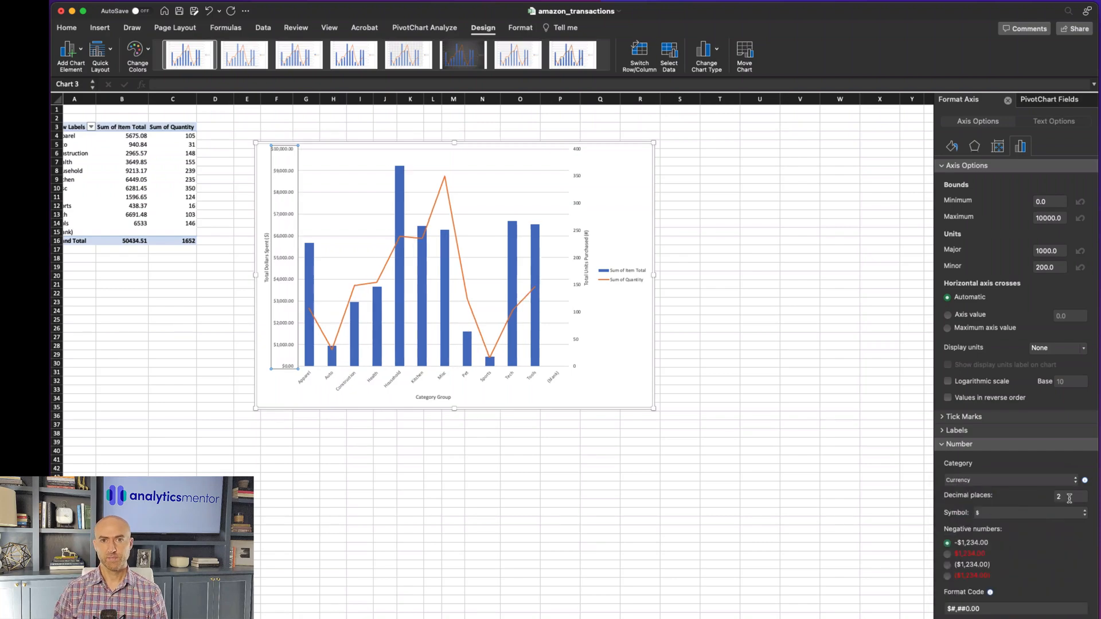
Set the primary vertical axis currency format to 0 decimal places.
click(1057, 497)
key(BackSpace)
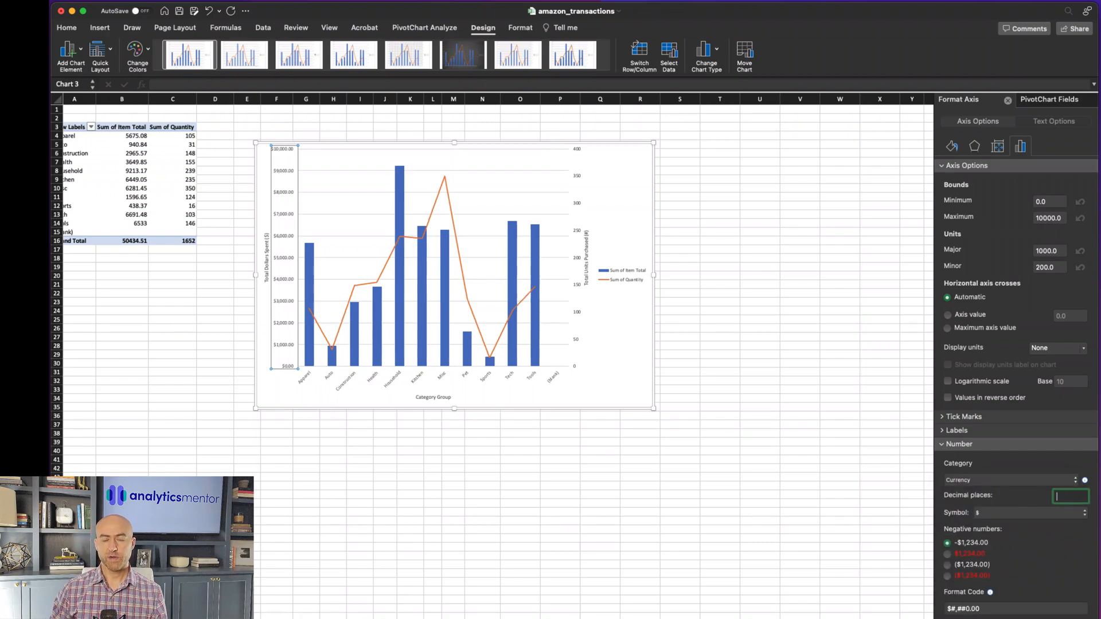
text(0)
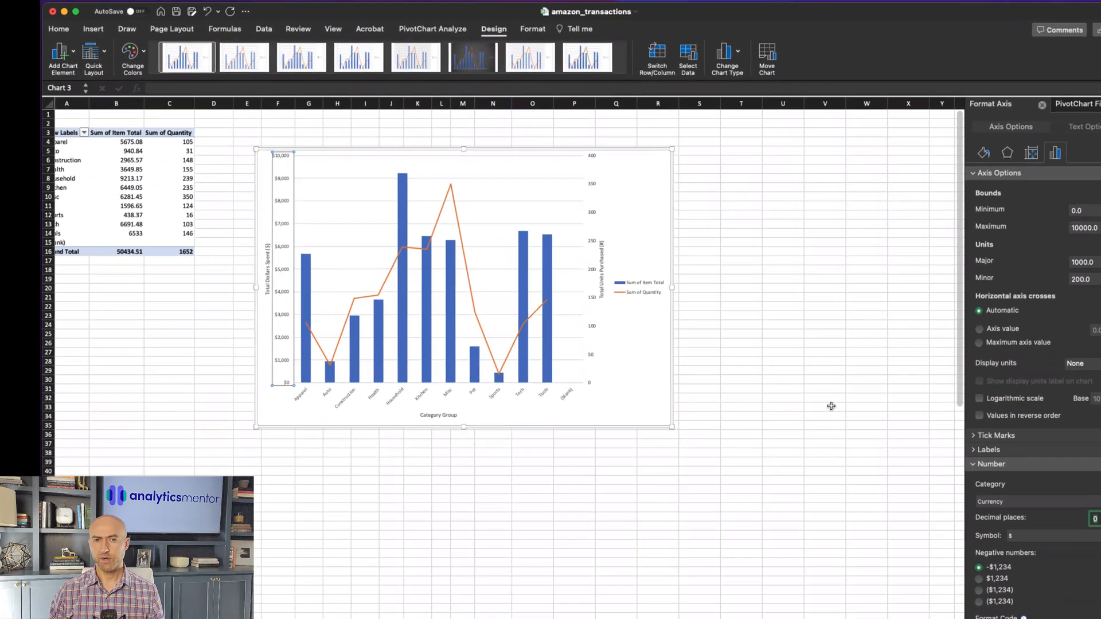
click(806, 389)
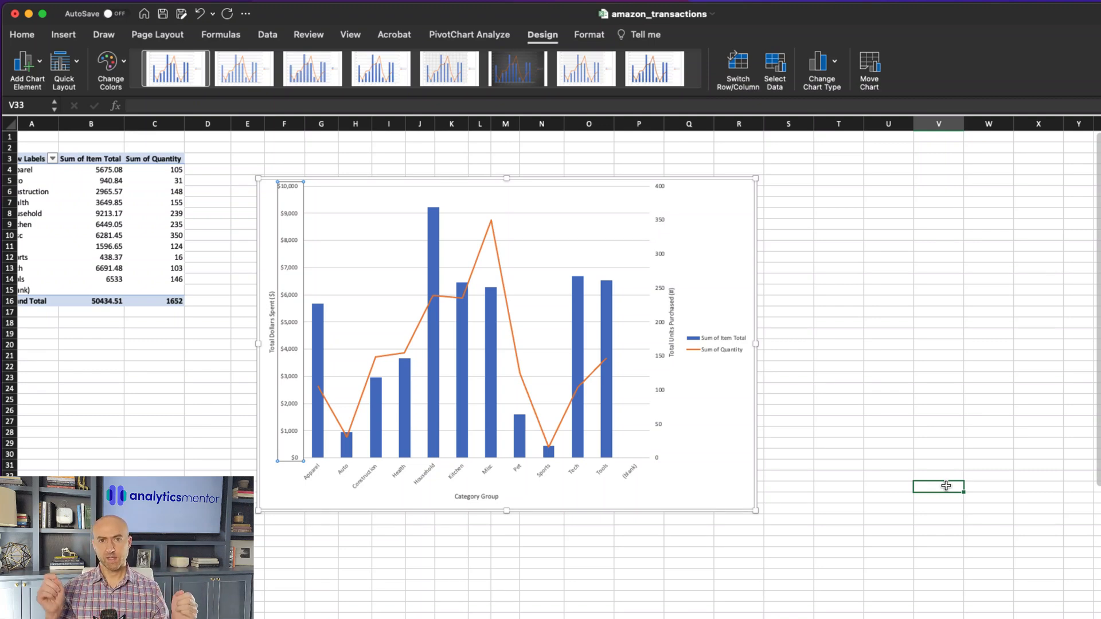
Format the Sum of Quantity series with No line to remove its connecting line.
click(510, 313)
right_click(511, 313)
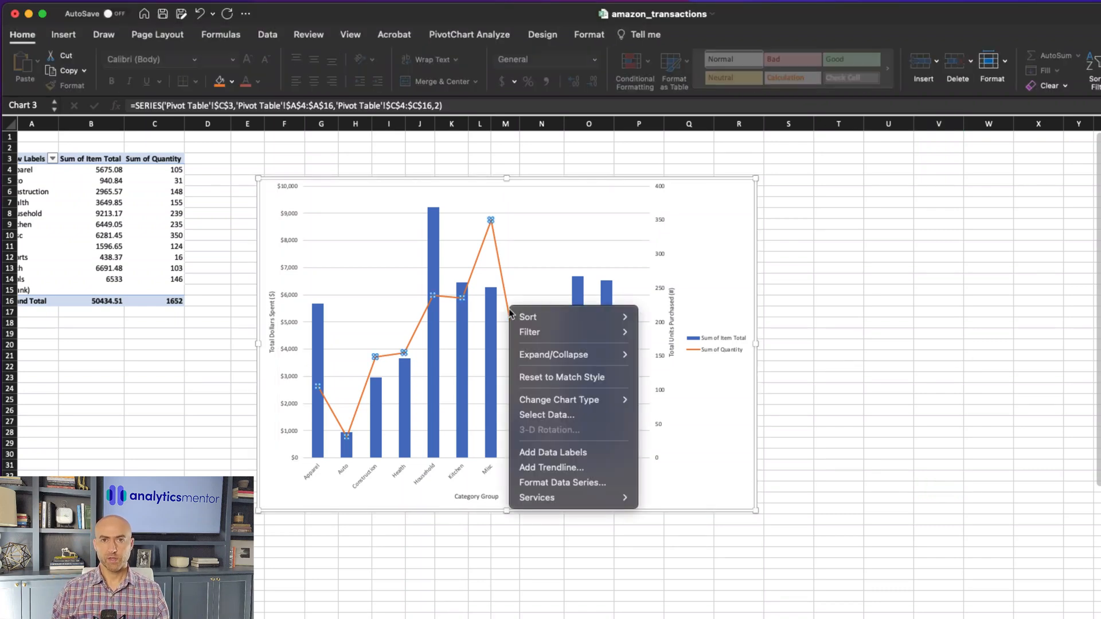
click(556, 482)
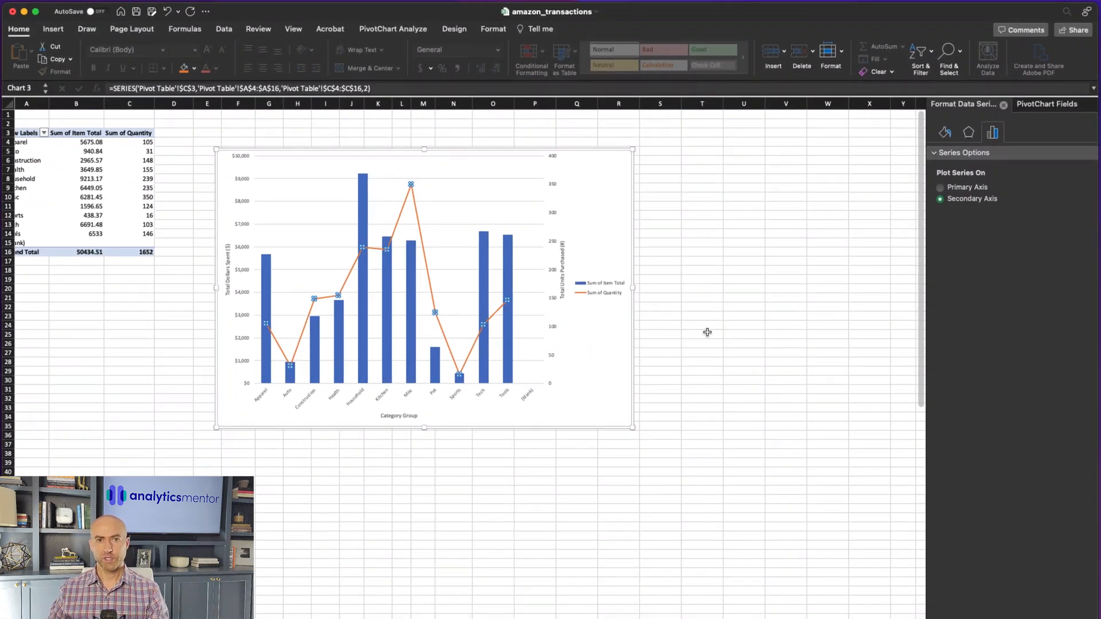
click(944, 133)
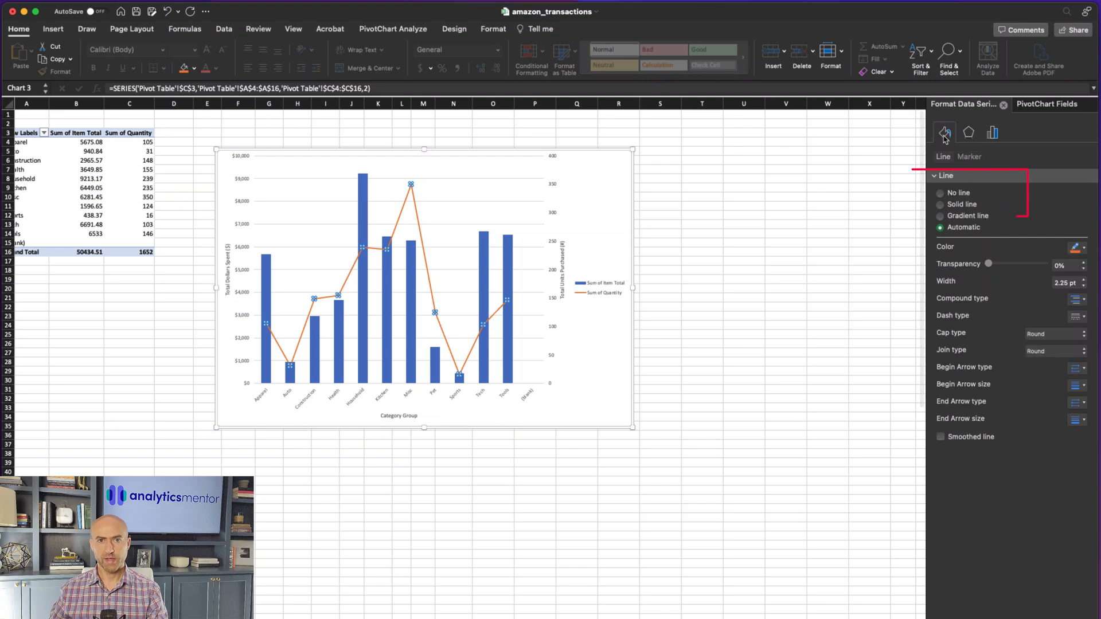
click(946, 192)
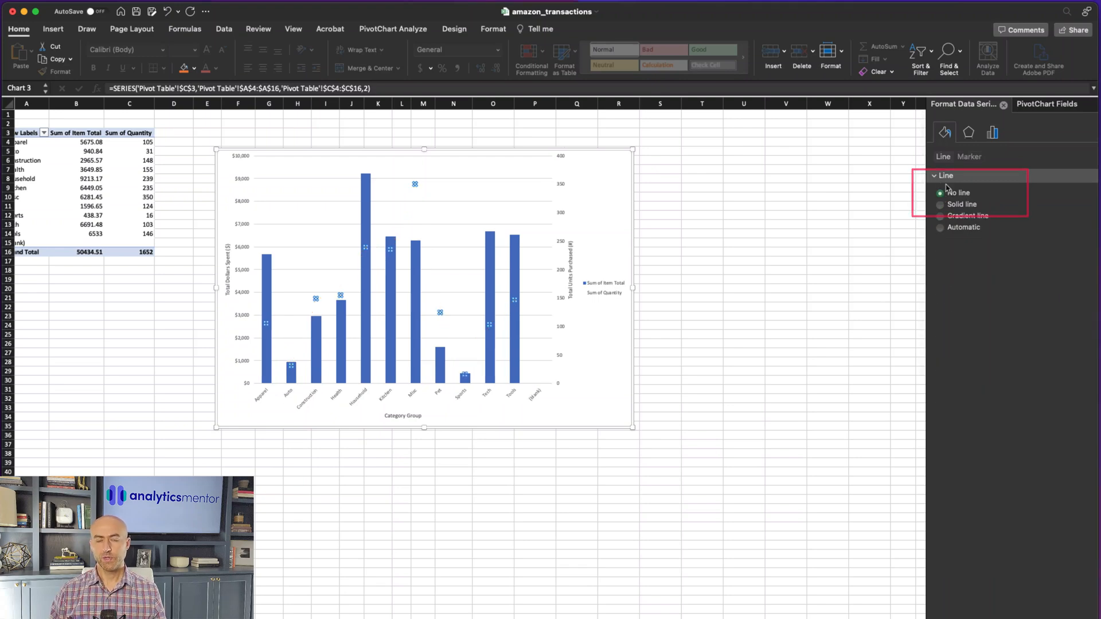
Give the Sum of Quantity series built-in markers with a size of 8.
click(968, 158)
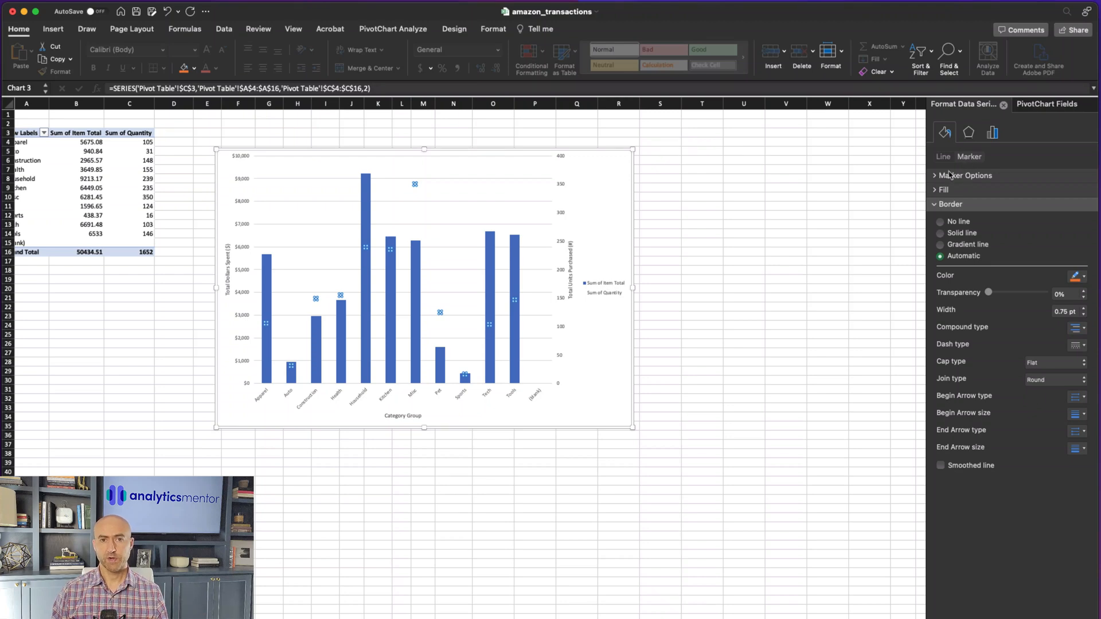
click(934, 178)
click(958, 217)
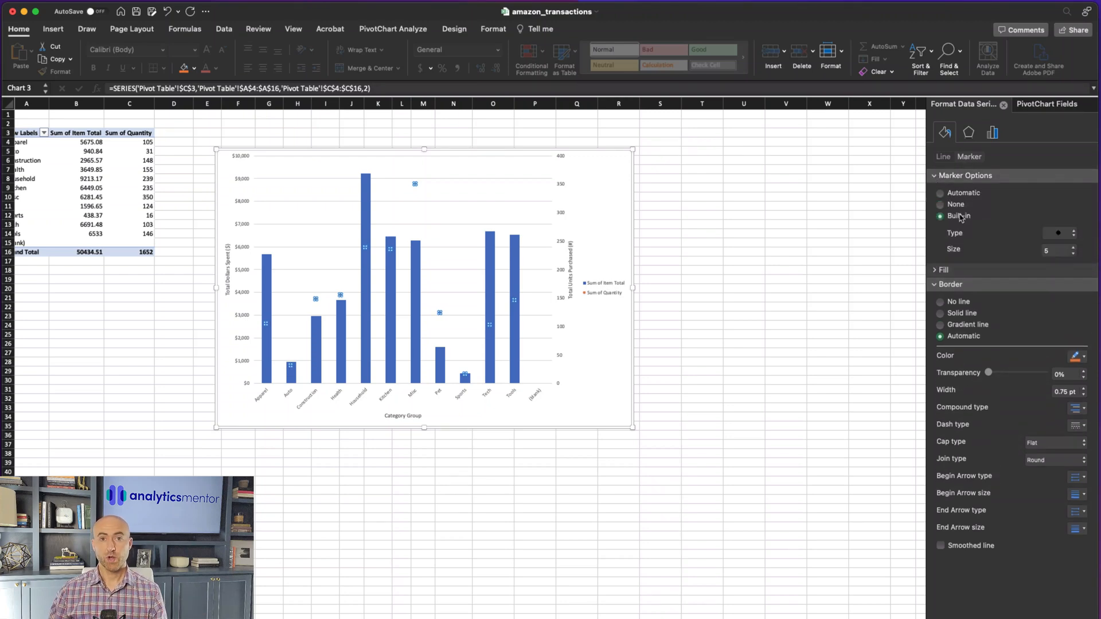
click(1049, 250)
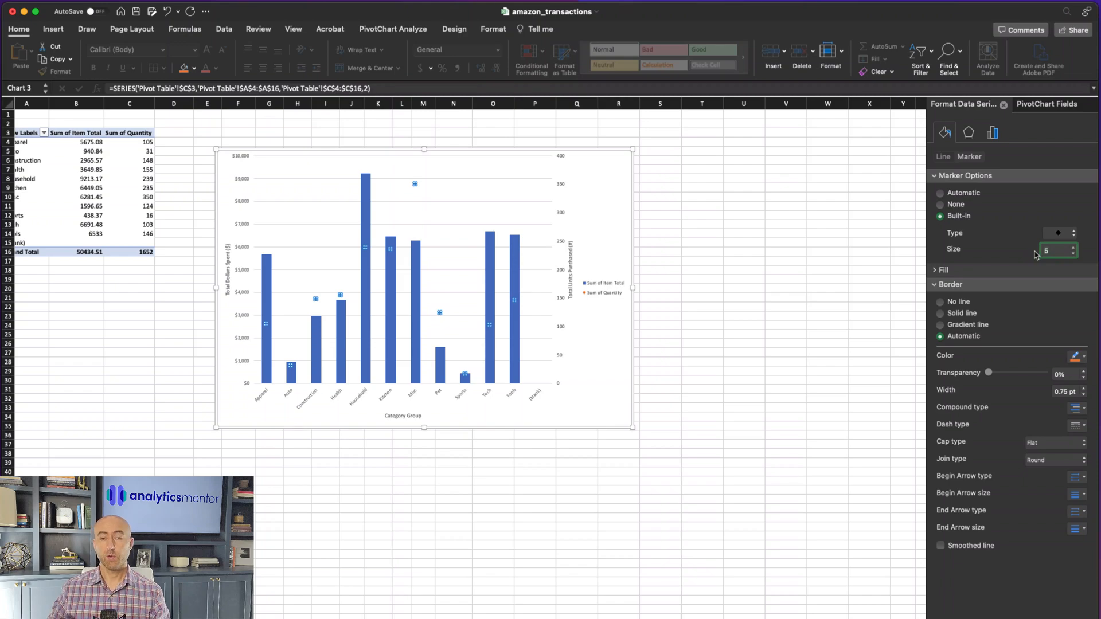
text(8)
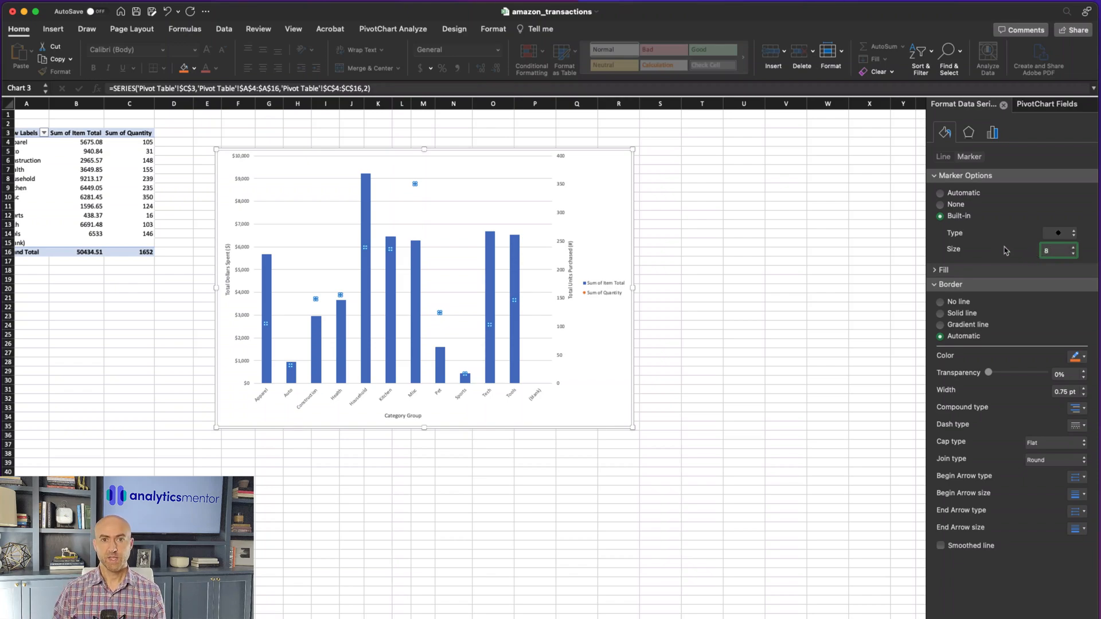
key(Tab)
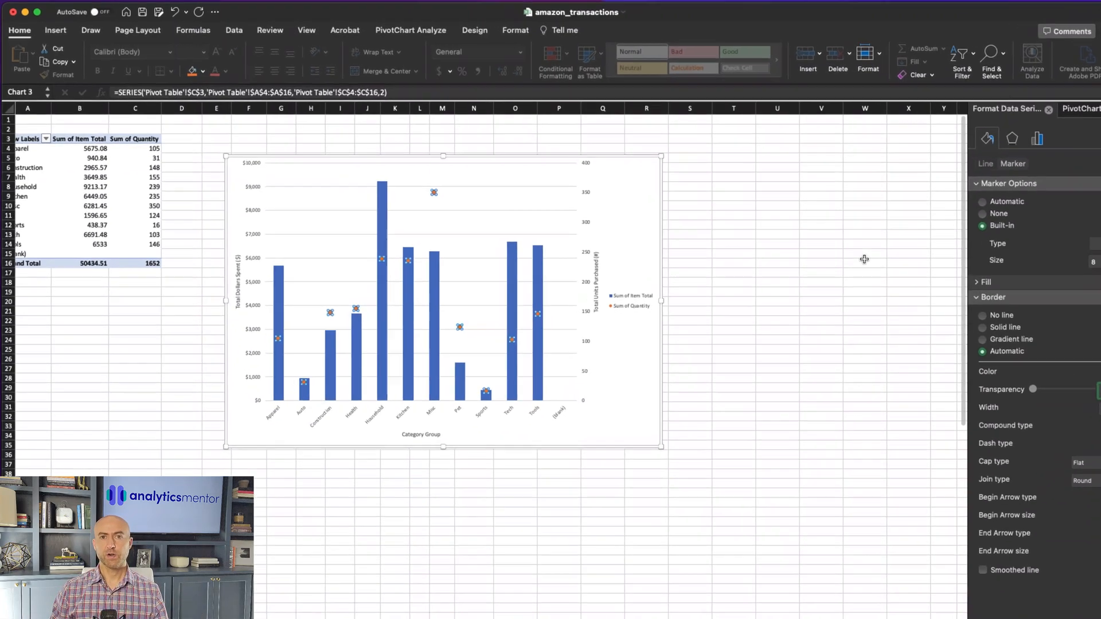
click(833, 250)
click(589, 229)
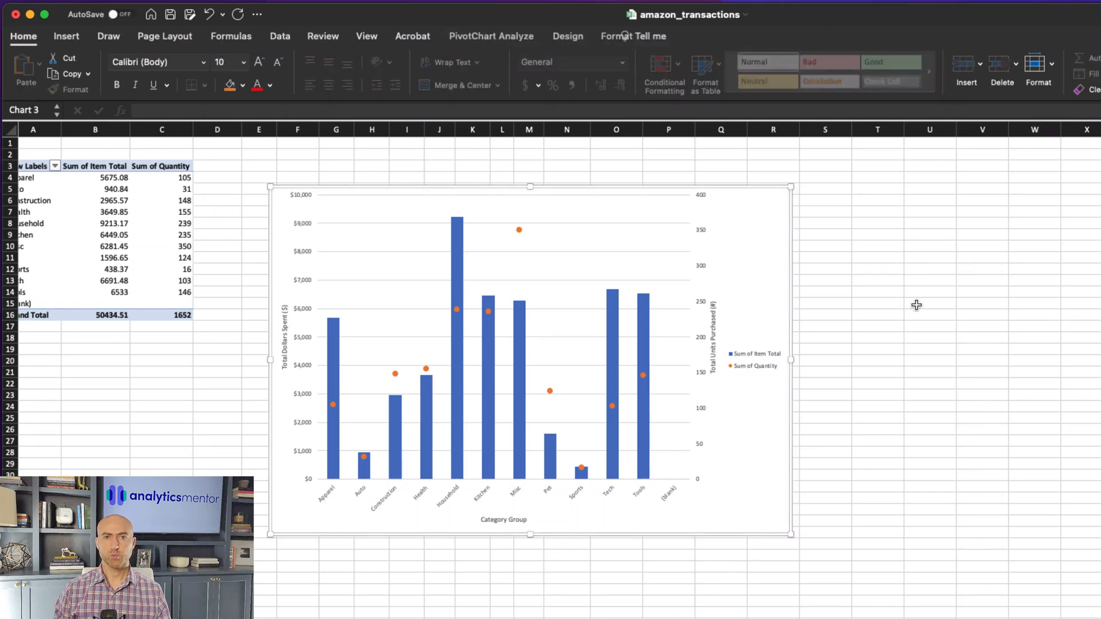